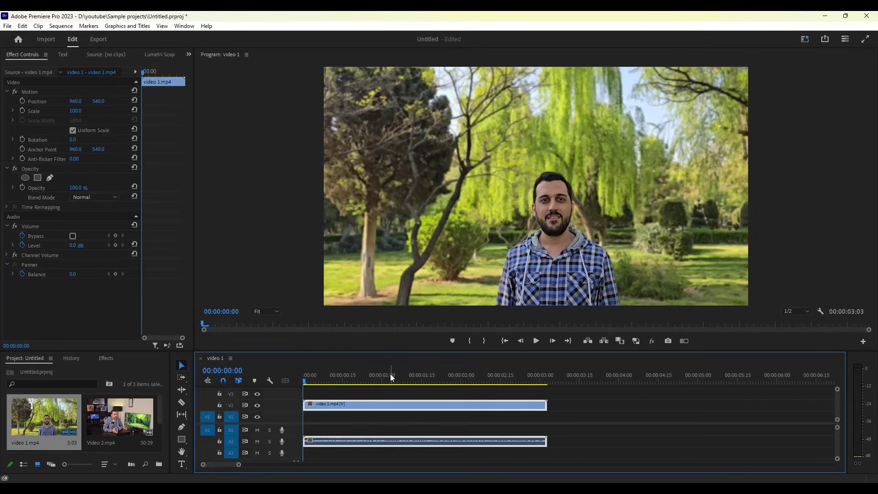
Position the playhead at 00:00:01:15 and enlarge the preview to 100%, centred on the man.
left_click_drag(390, 375, 422, 382)
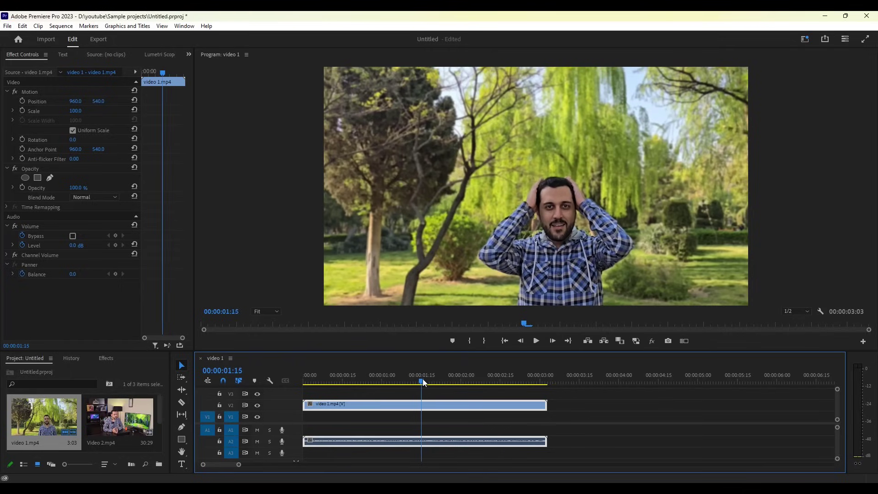
left_click(266, 311)
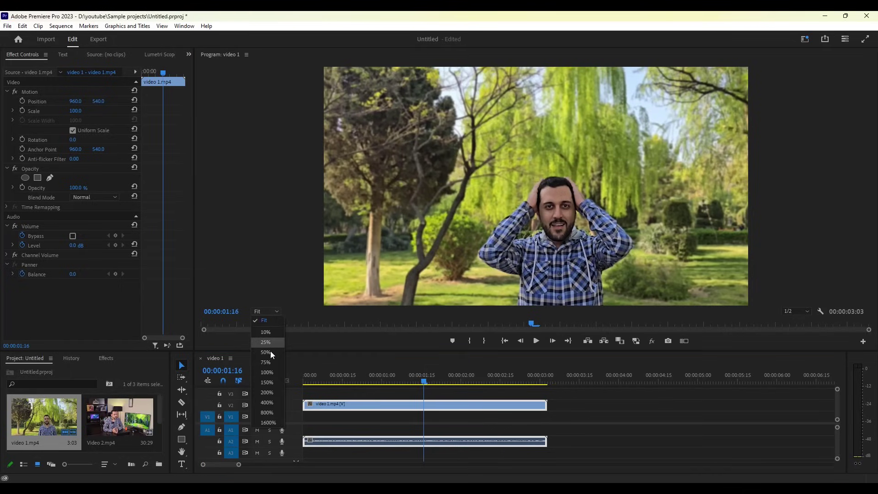
left_click(267, 371)
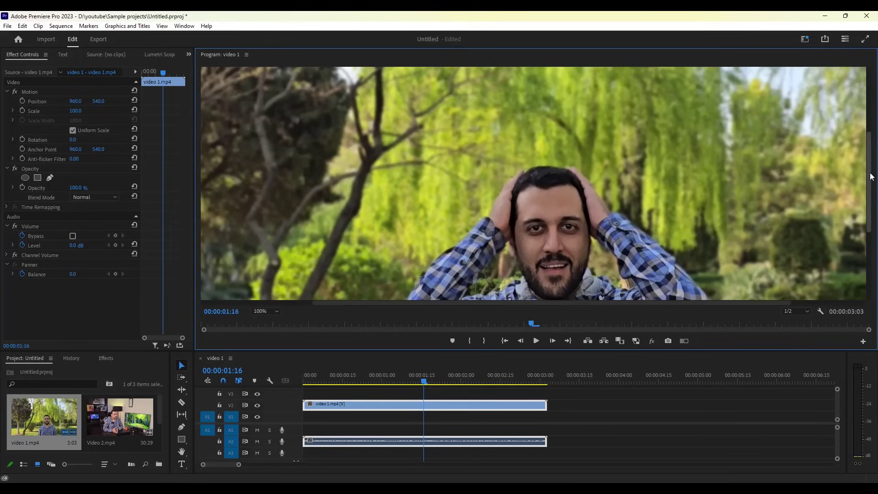
left_click_drag(871, 172, 874, 209)
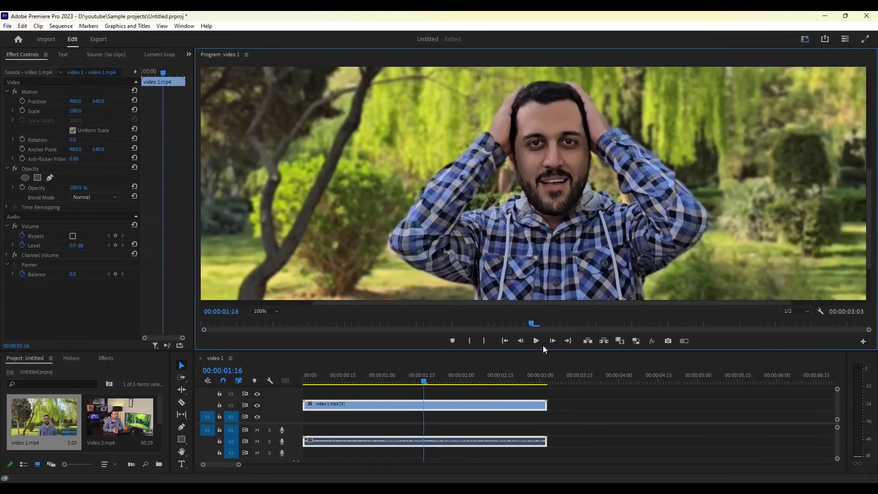
left_click_drag(422, 387, 421, 386)
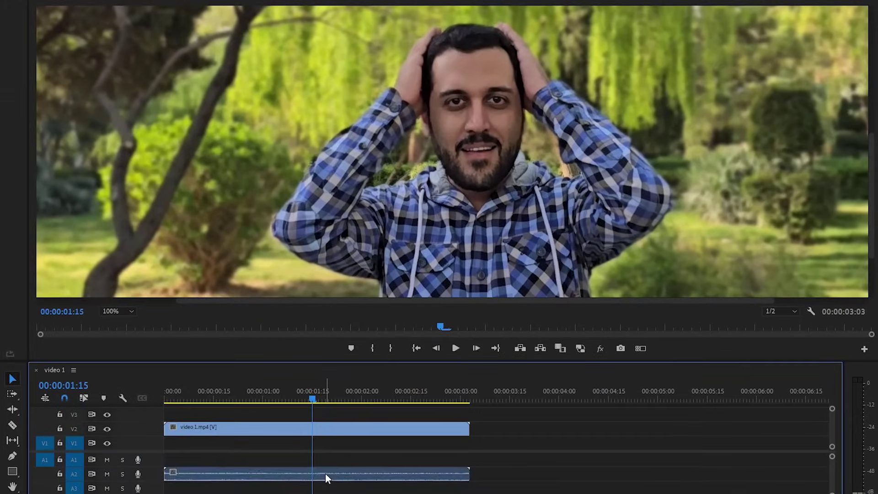
Delete the audio of video 1.mp4 and split its video at 00:00:01:15, leaving the second part selected.
left_click(434, 442)
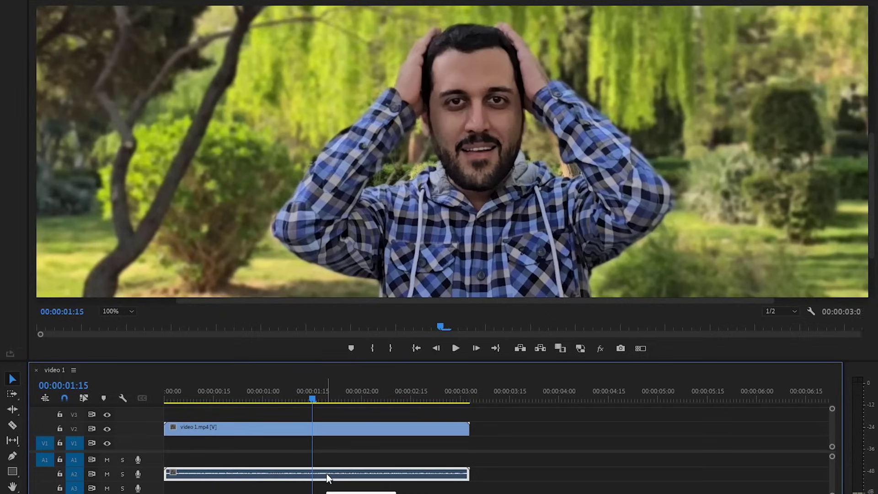
key("Delete")
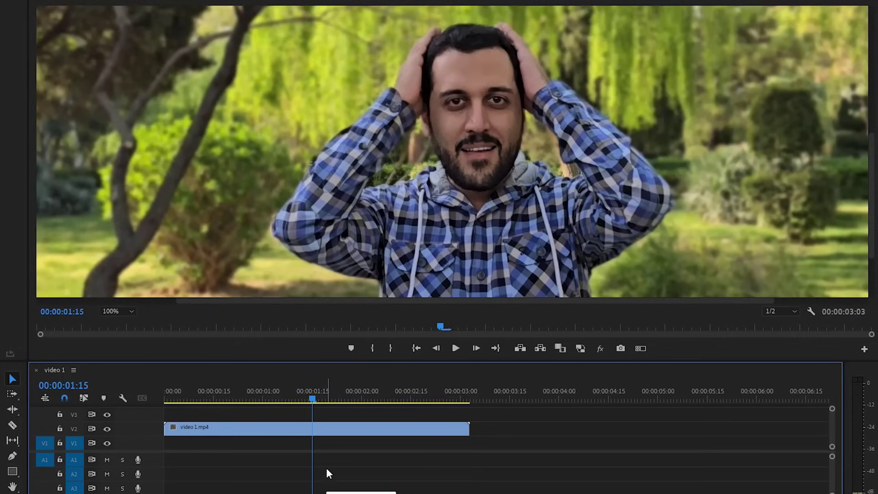
left_click(13, 427)
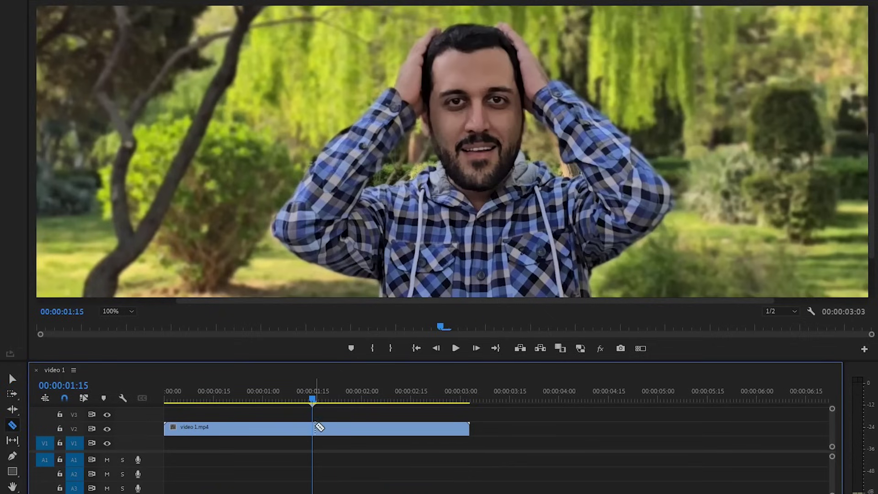
left_click(314, 428)
key("v")
left_click(330, 428)
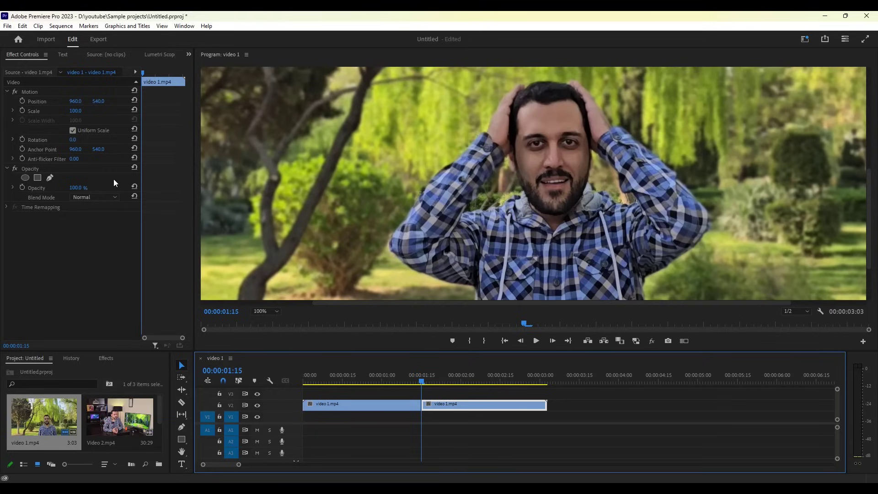
Draw a closed four-point opacity mask around the man's head with the Pen tool and try inverting it.
left_click(51, 177)
left_click(438, 111)
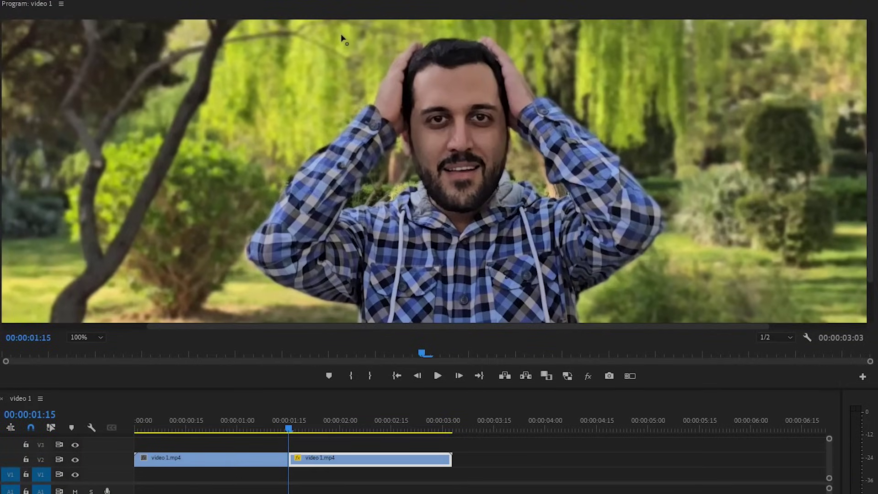
left_click(341, 35)
left_click(552, 44)
left_click(634, 156)
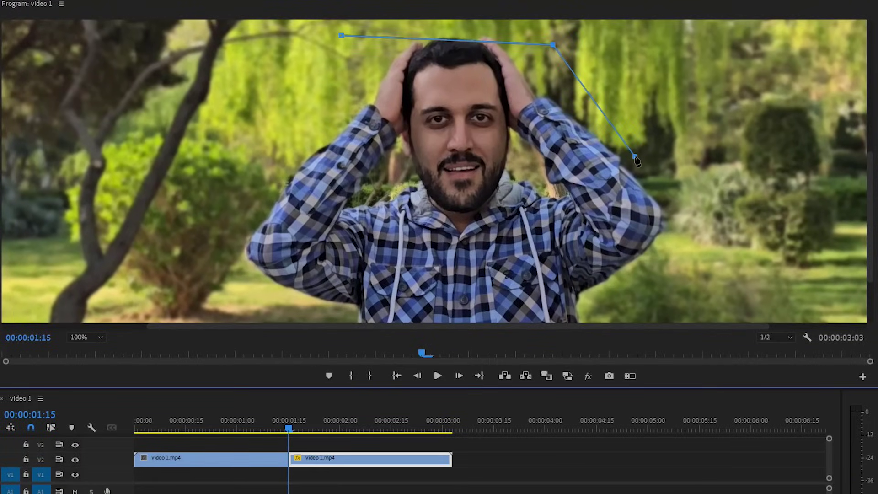
left_click(318, 216)
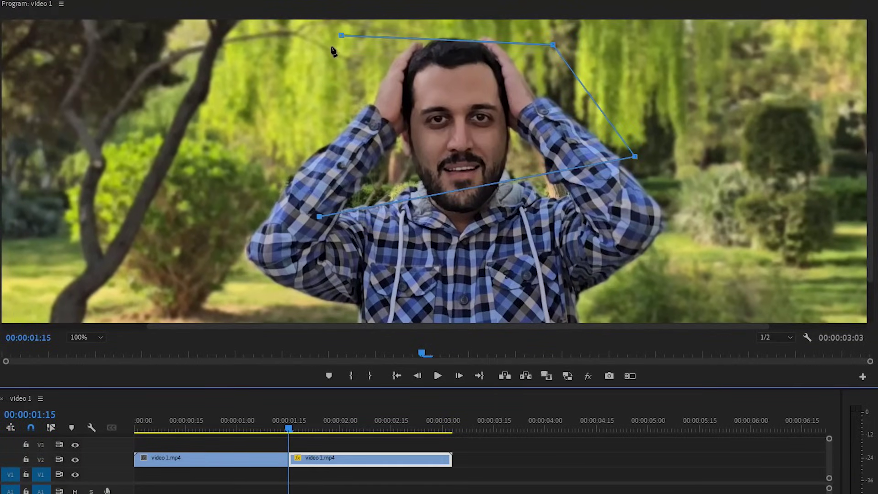
left_click(341, 36)
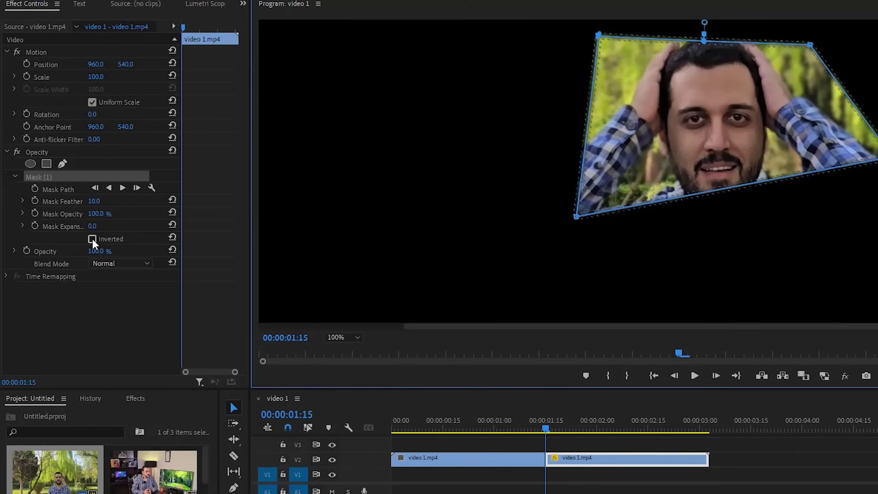
left_click(91, 239)
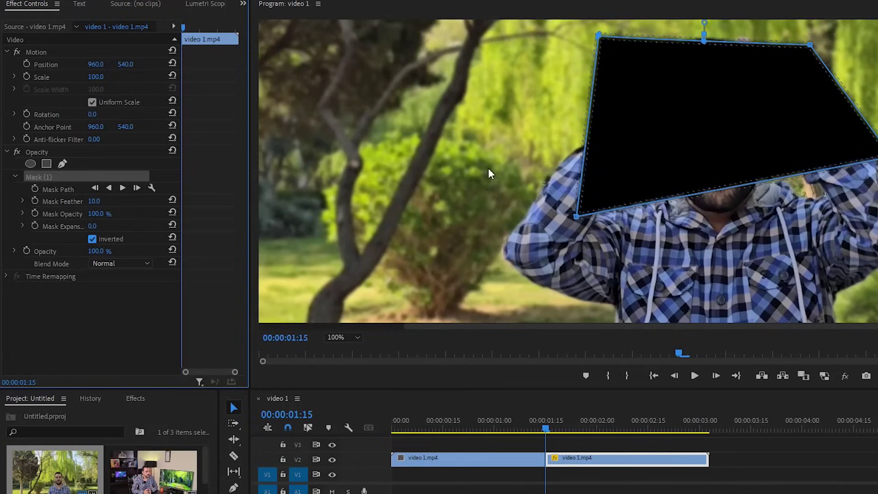
left_click(92, 239)
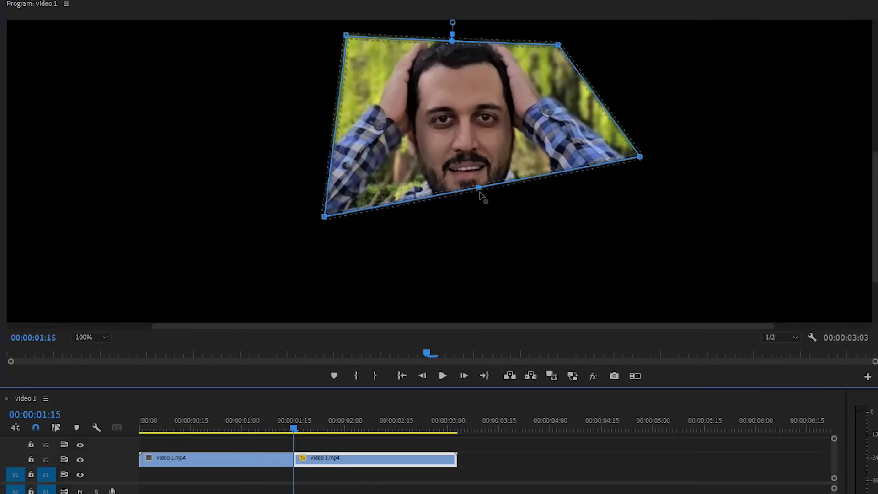
Reshape the mask by adding, moving, curving and removing points along its edges, and delete the mask.
left_click(480, 195)
left_click_drag(483, 211, 484, 257)
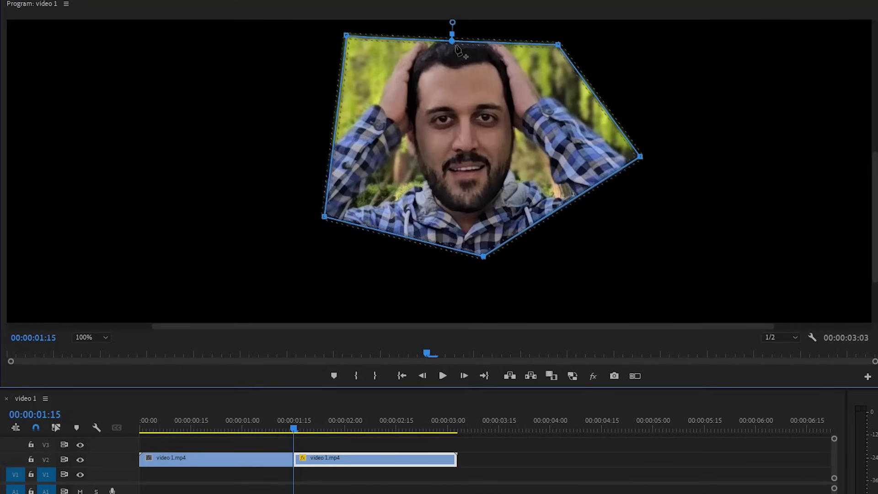
left_click_drag(454, 43, 455, 30)
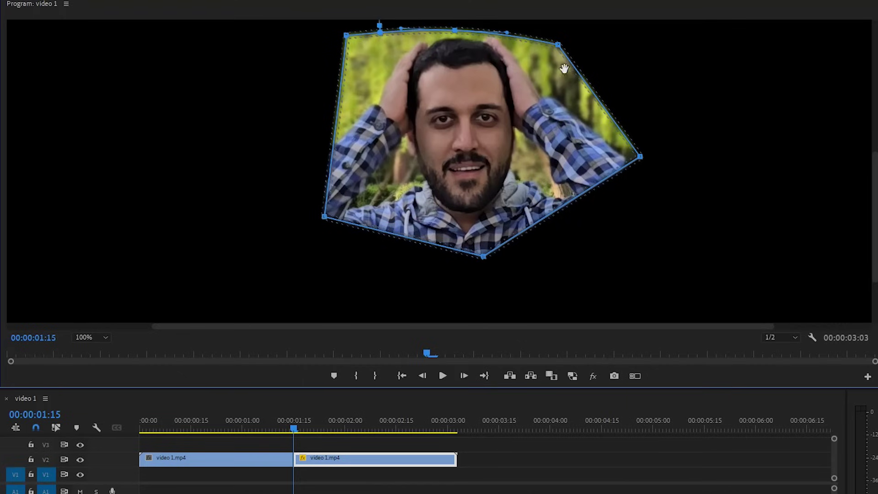
left_click_drag(558, 44, 571, 40)
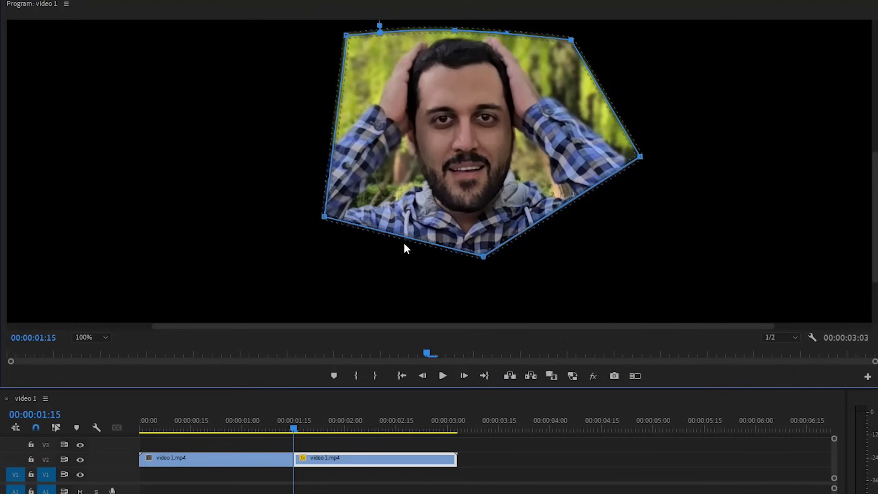
left_click_drag(404, 238, 393, 246)
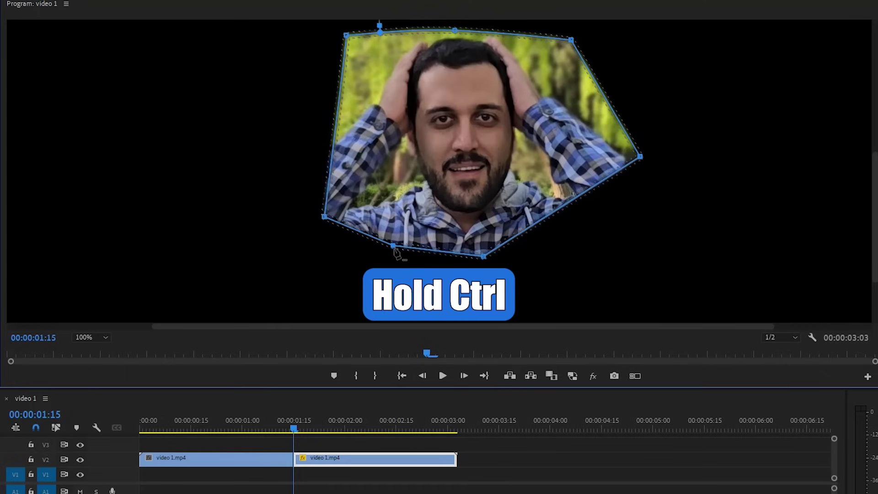
left_click(394, 247, "ctrl")
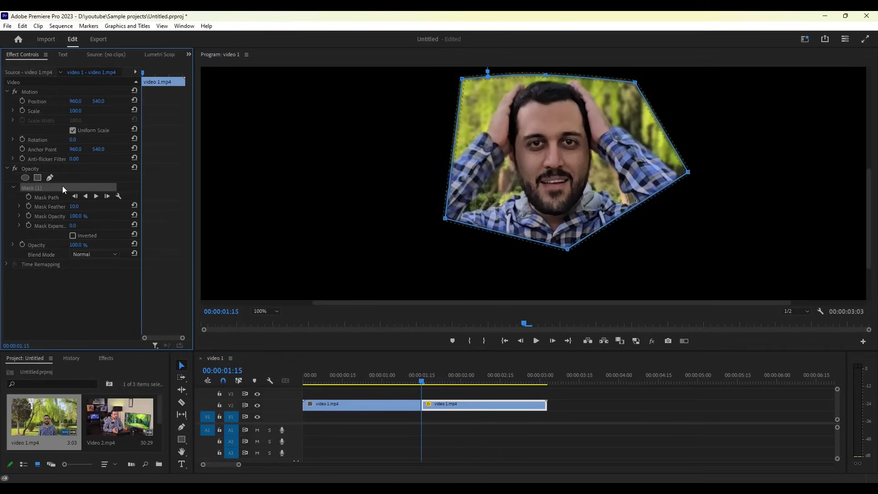
key("Delete")
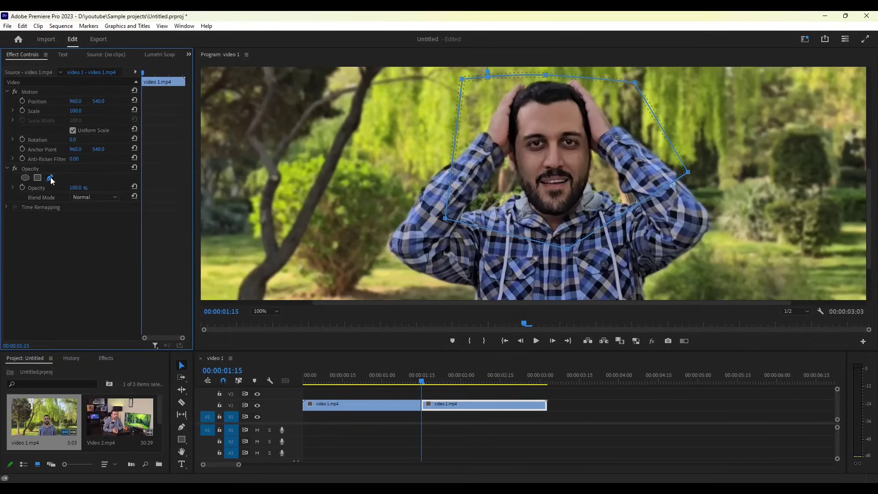
Draw a closed opacity mask with curved segments across the man's head using the Pen tool, and delete it.
left_click(49, 177)
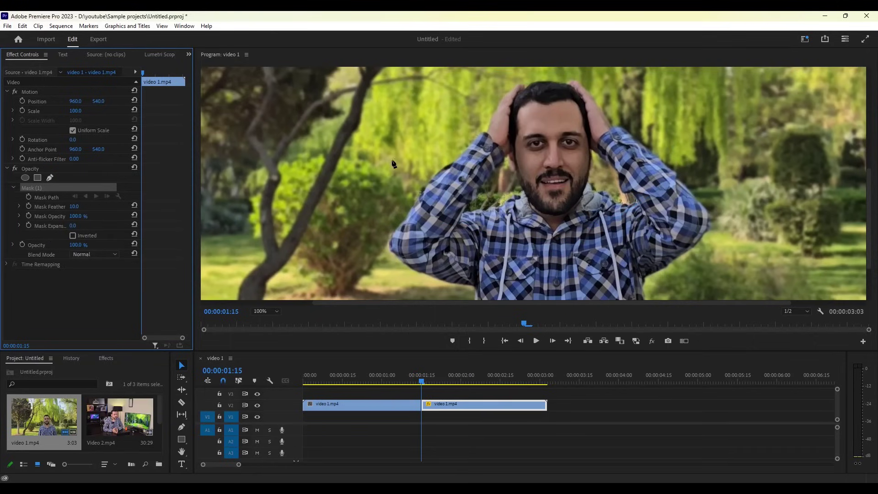
left_click(322, 187)
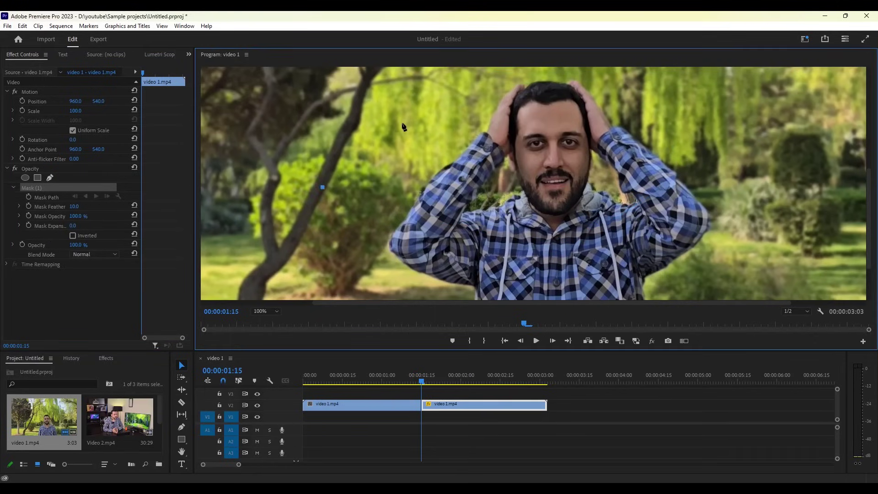
left_click_drag(400, 122, 481, 130)
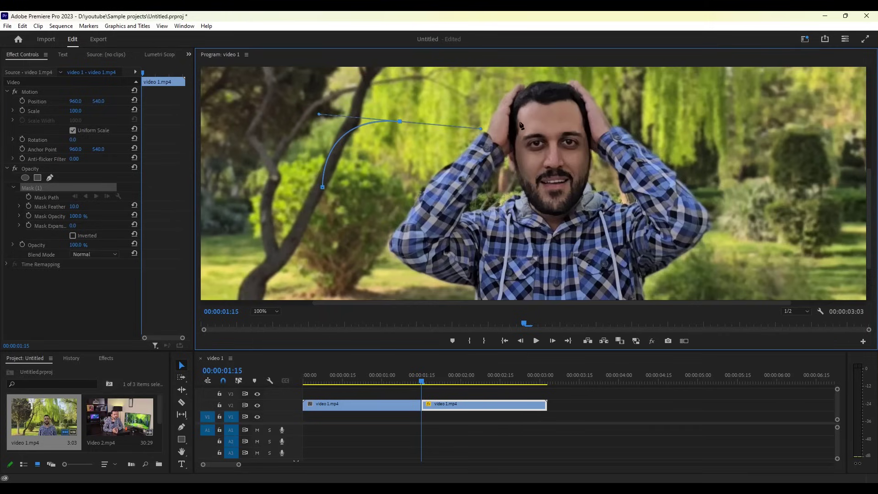
left_click_drag(548, 100, 570, 74)
left_click_drag(697, 114, 701, 147)
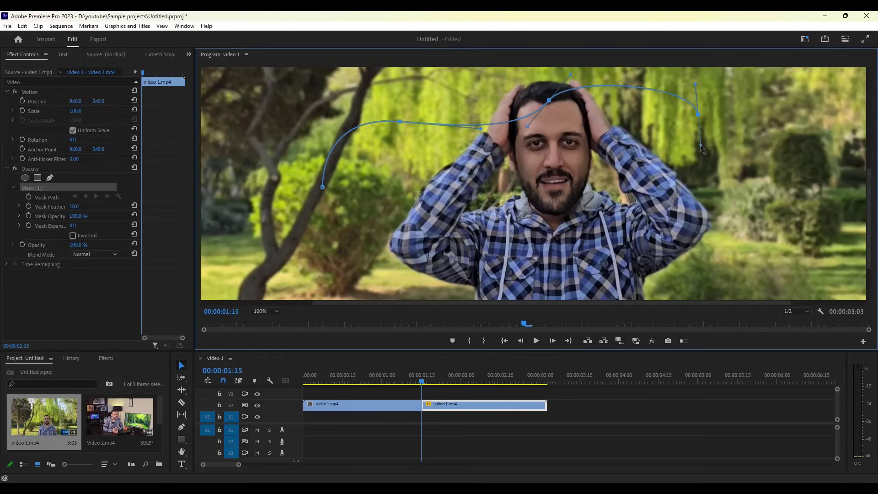
left_click(322, 187)
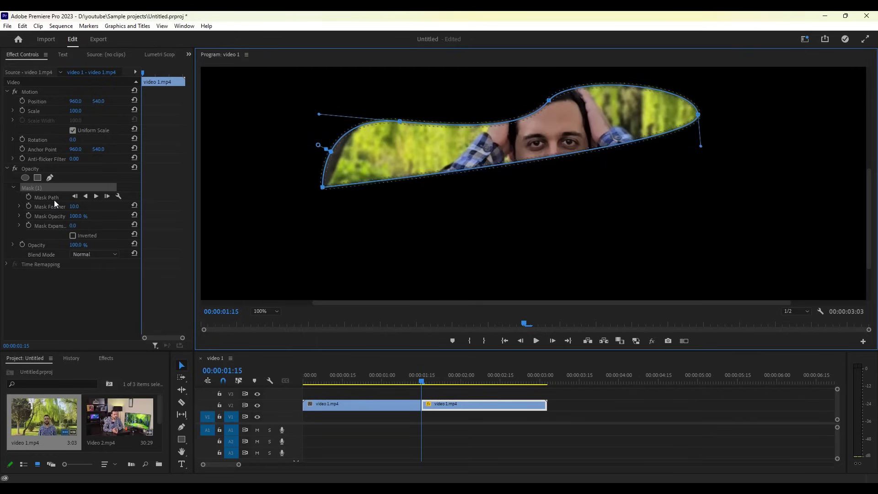
left_click(42, 188)
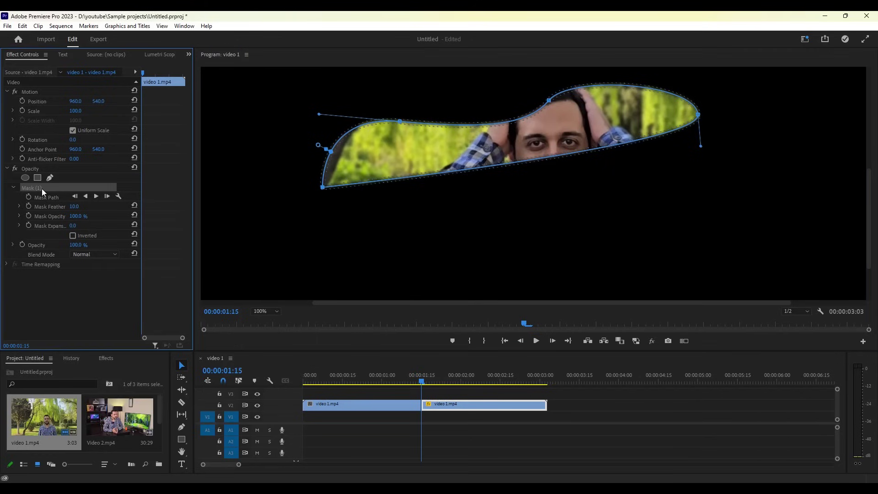
key("Delete")
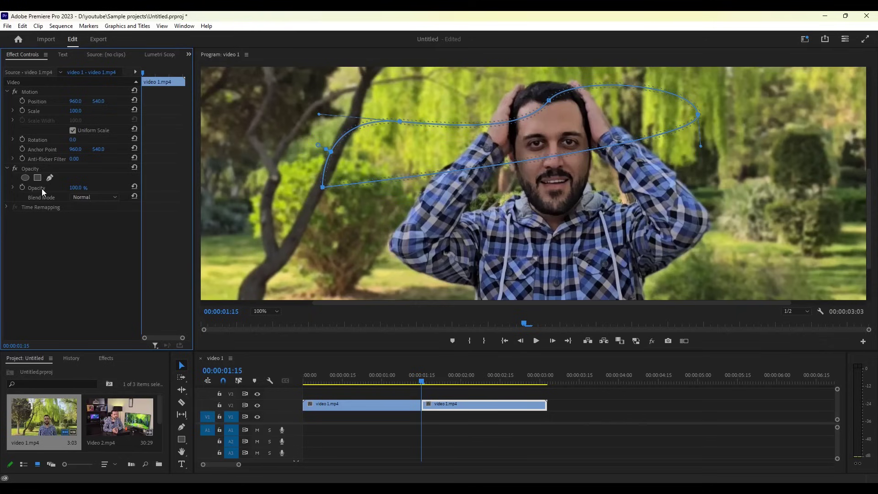
left_click(46, 229)
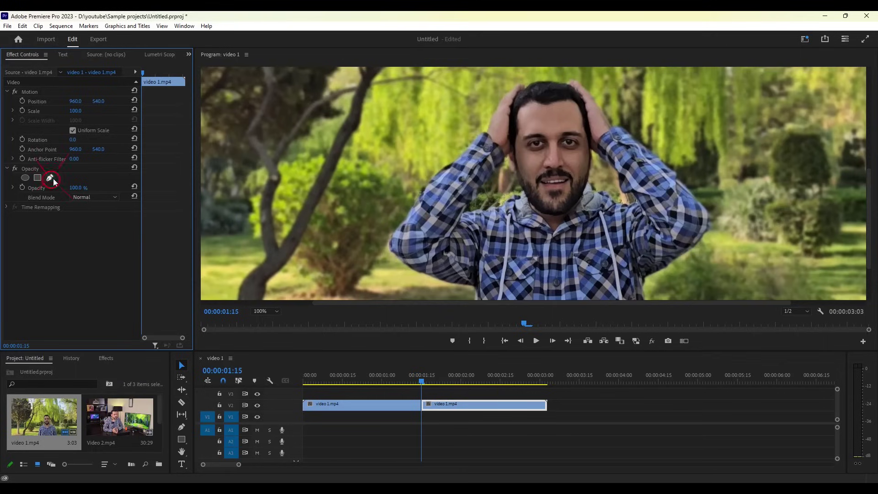
Start a new free-draw opacity mask on the second clip part at 150% preview zoom and enable Mask Path keyframing.
left_click(38, 177)
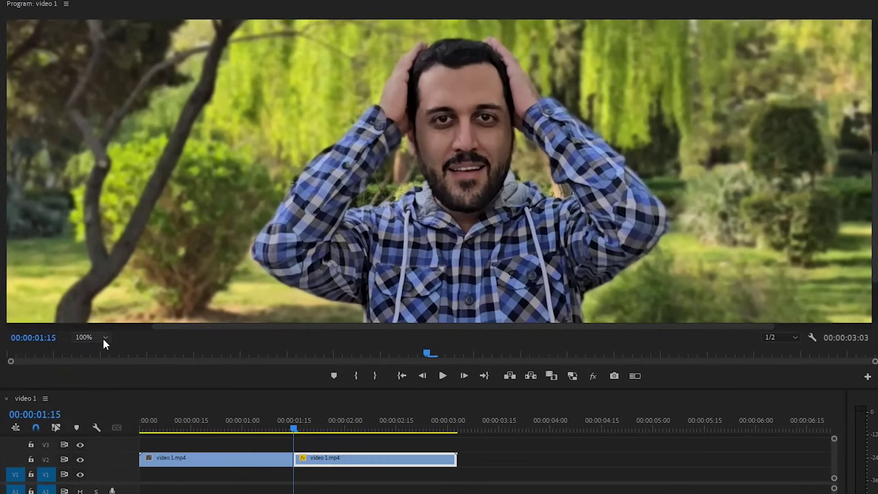
left_click(275, 311)
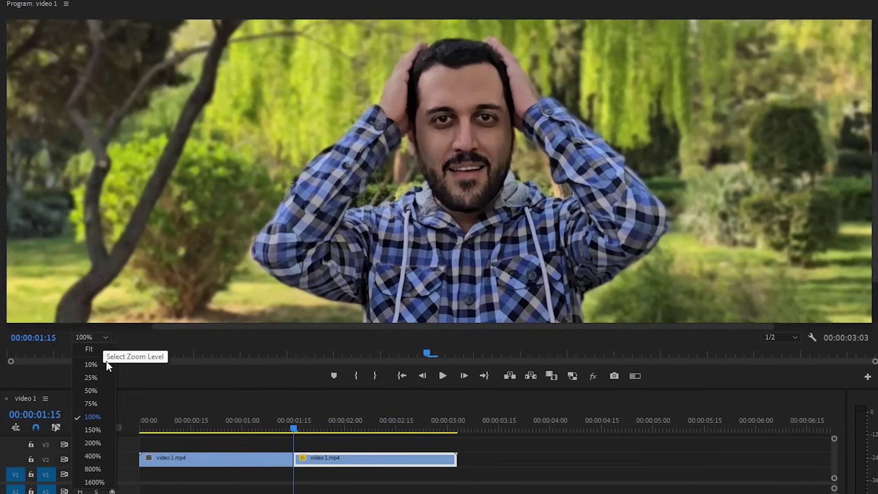
left_click(99, 432)
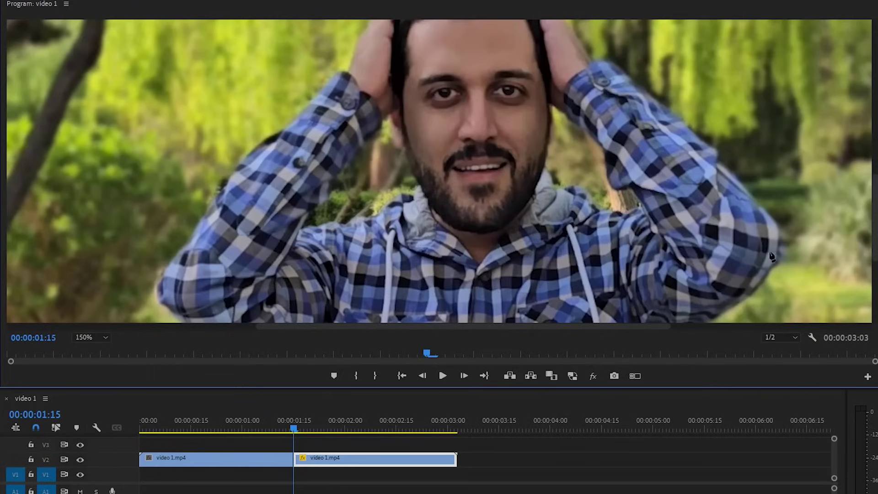
scroll(871, 199, "up", 2)
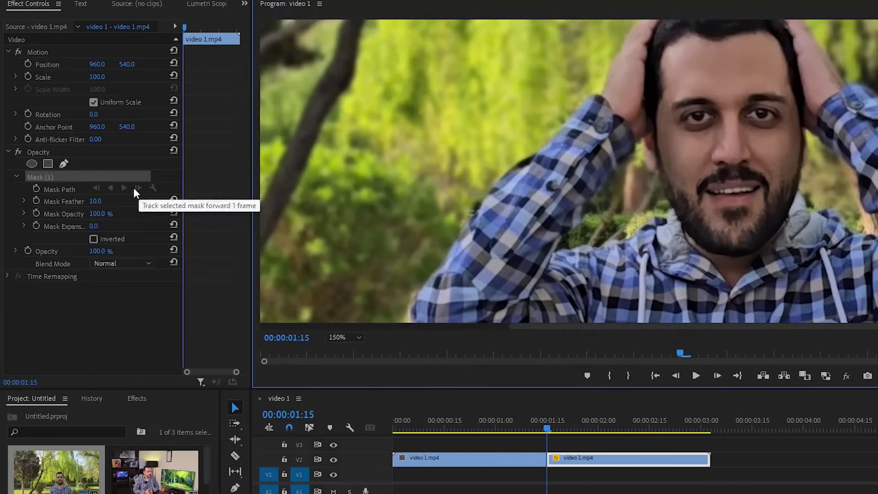
left_click(36, 191)
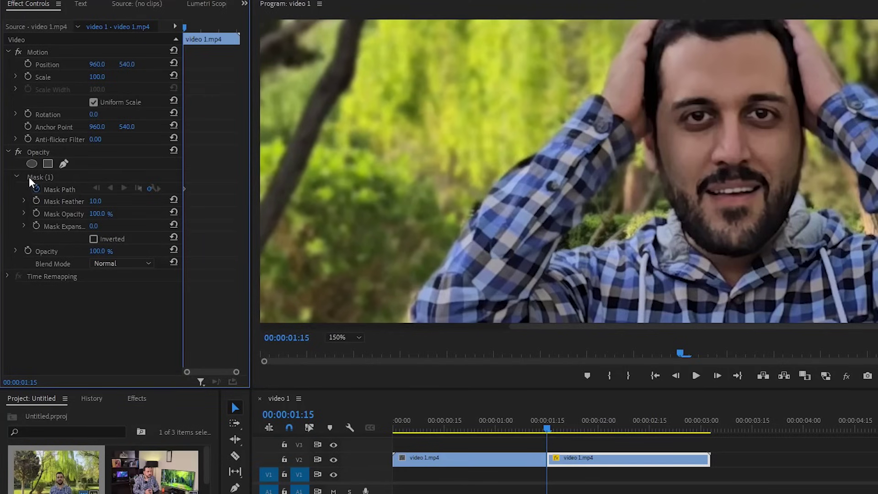
left_click(50, 178)
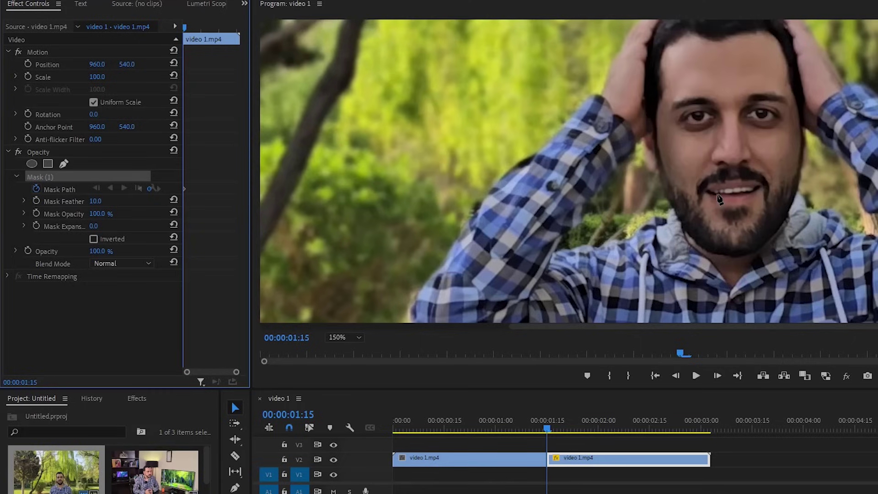
Draw a closed mask around the man's mouth opening, following the gap between his teeth and lower lip, and invert the mask.
left_click(716, 194)
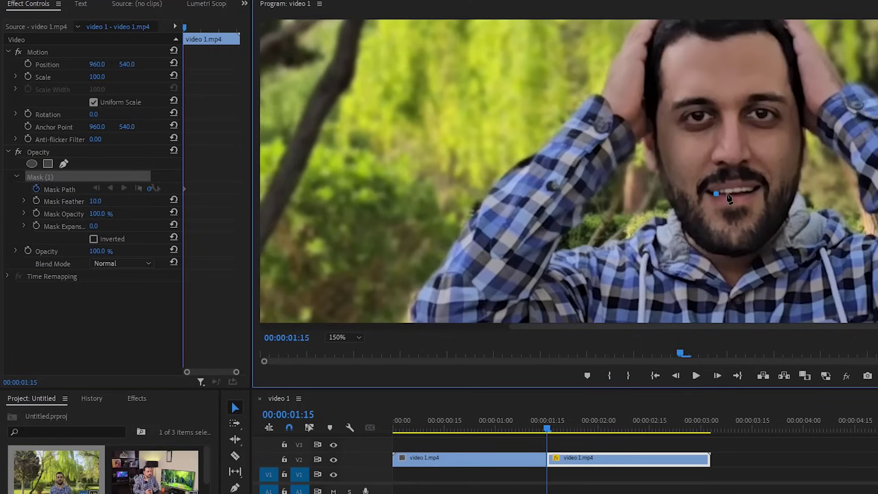
left_click(727, 194)
left_click(737, 193)
left_click(748, 190)
left_click(755, 190)
left_click(716, 194)
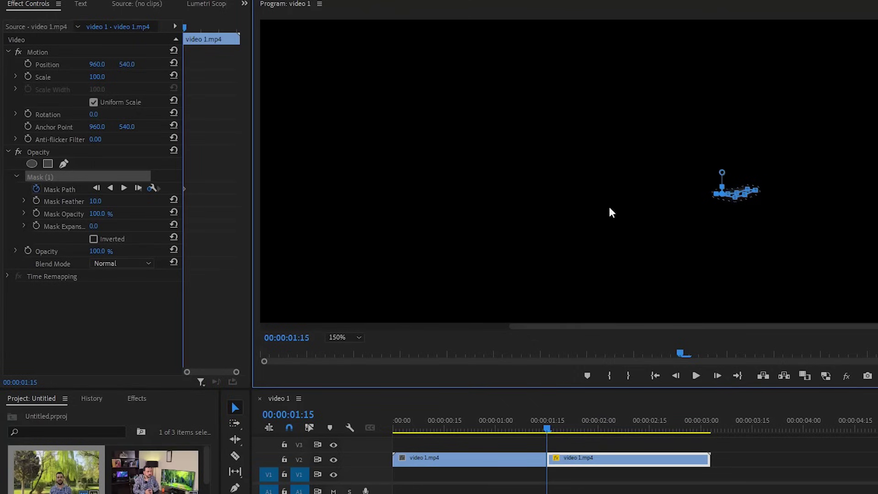
left_click(93, 238)
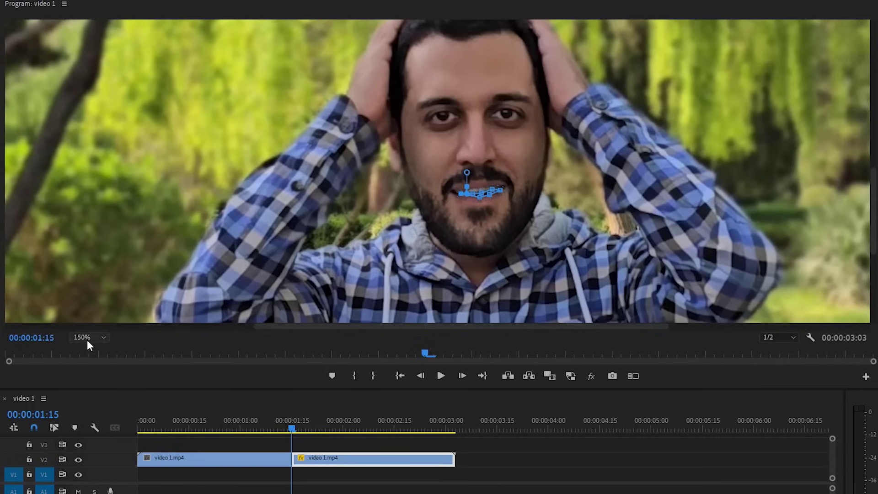
Refine the mask points along the mouth's corner and upper edge at 400% preview zoom.
left_click(87, 338)
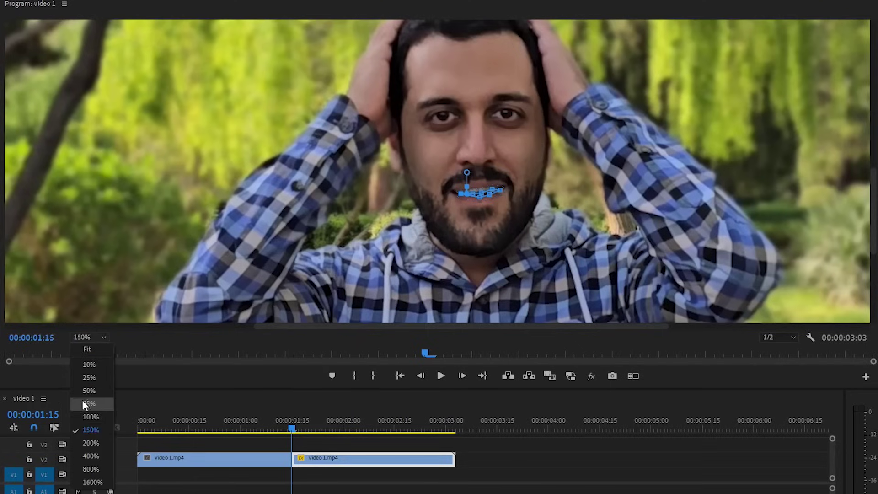
left_click(97, 445)
left_click(97, 338)
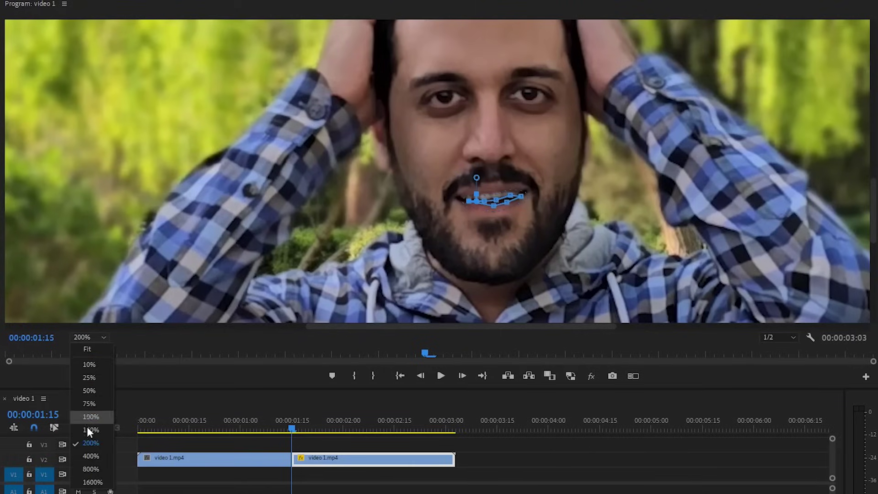
left_click(99, 457)
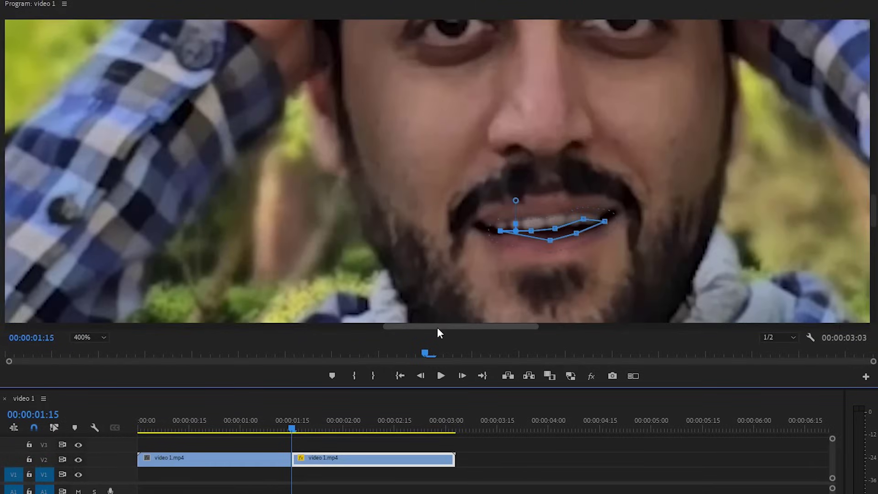
left_click_drag(437, 327, 453, 326)
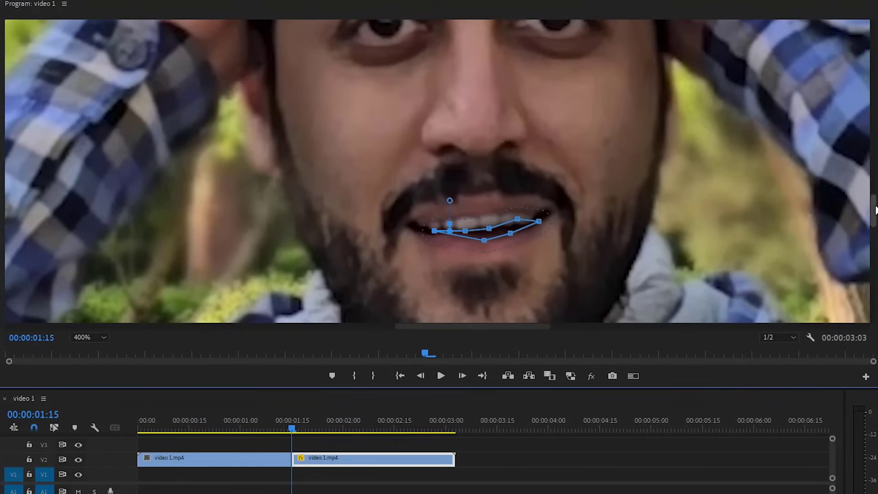
left_click_drag(874, 212, 874, 207)
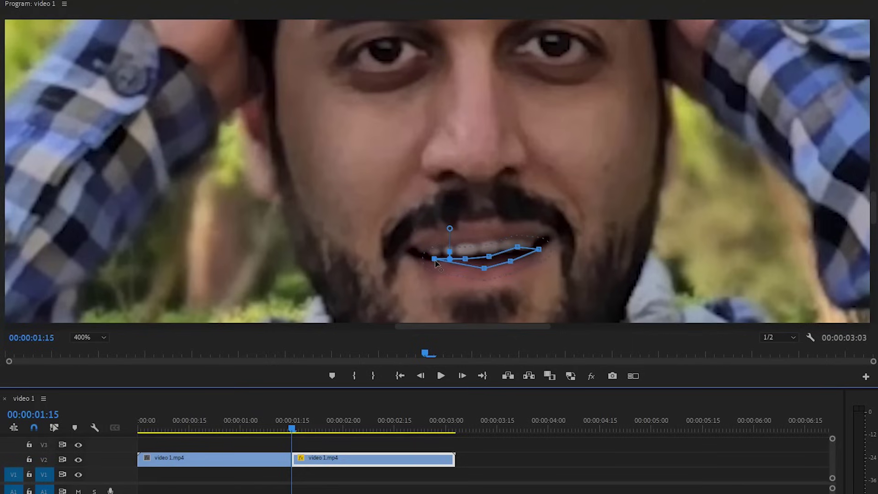
mouse_move(434, 259)
left_mouse_down()
mouse_move(420, 257)
mouse_move(443, 258)
left_mouse_up()
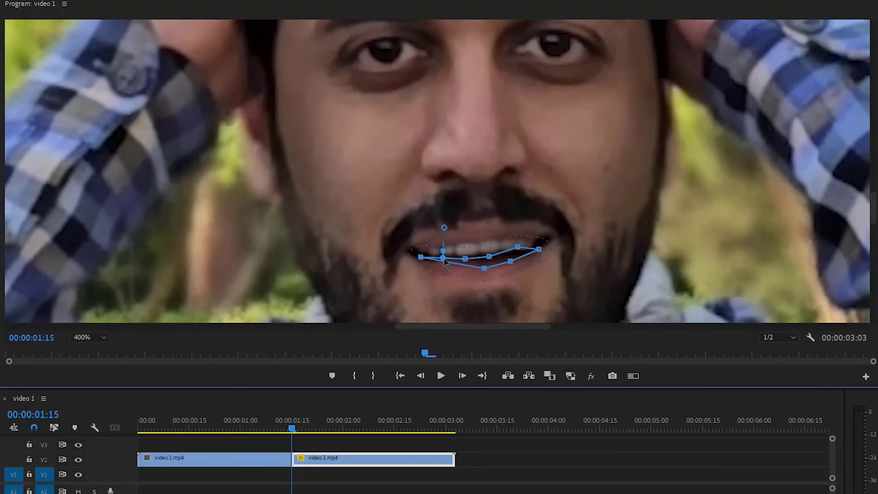
left_click_drag(444, 259, 482, 254)
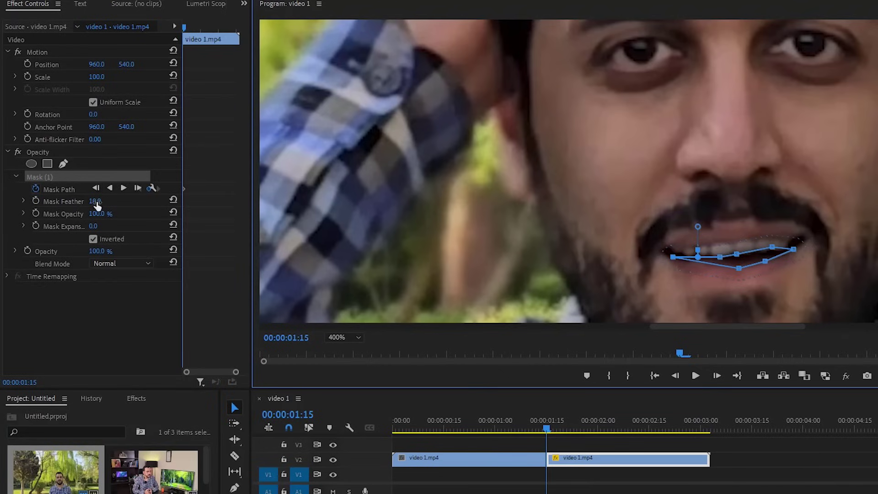
Set the mask feather to 0 and fine-tune the upper-edge point beneath the teeth.
left_click(95, 201)
type("0")
key("Return")
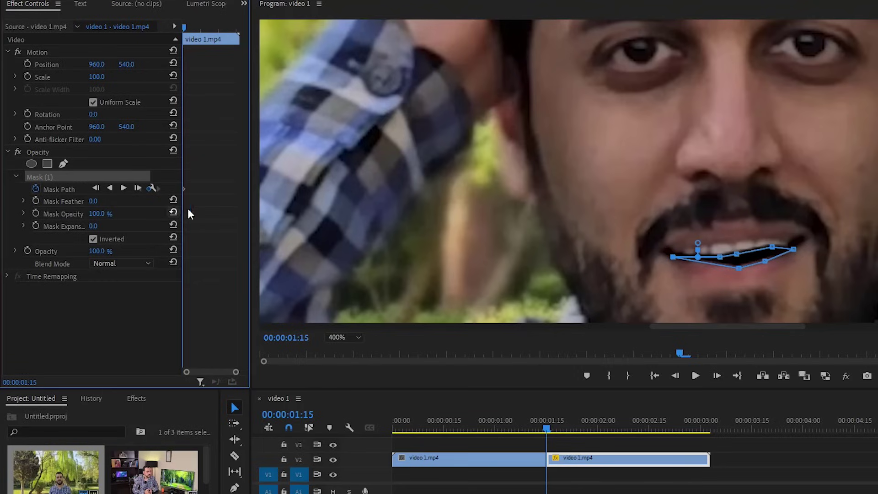
left_click(721, 260)
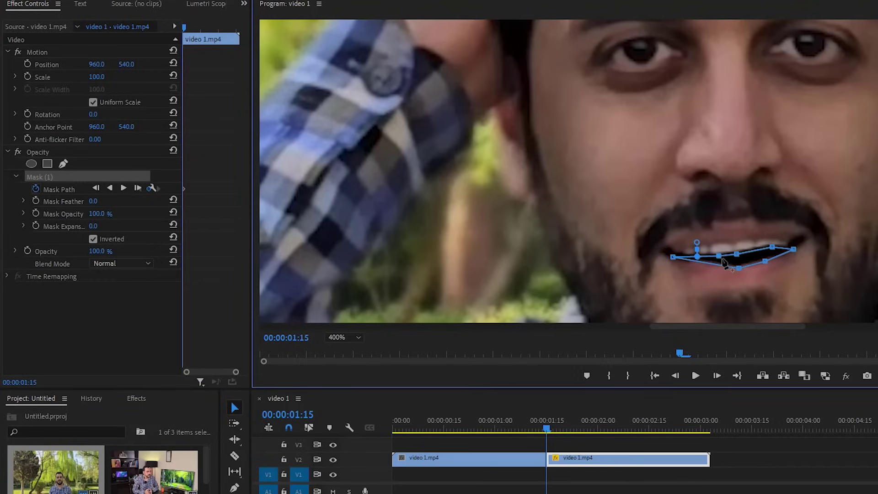
Track the mask forward one frame to 00:00:01:16 and move its upper points up to the edge of the teeth.
left_click(137, 188)
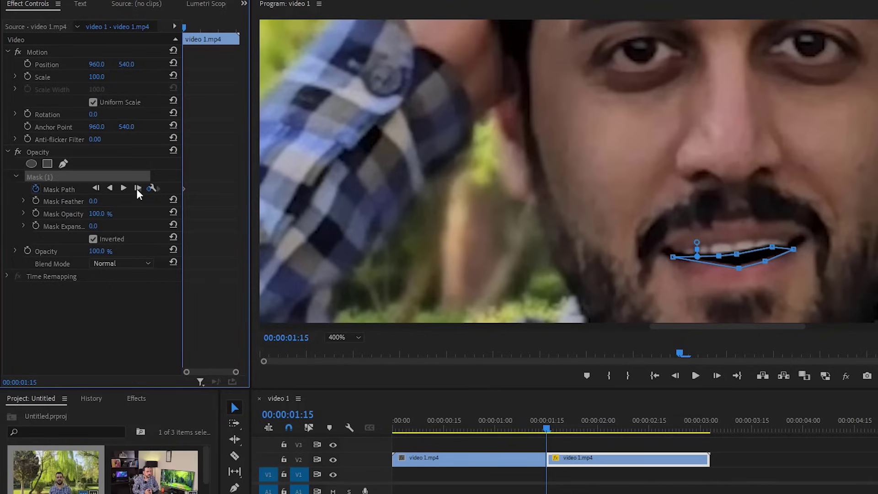
left_click(137, 188)
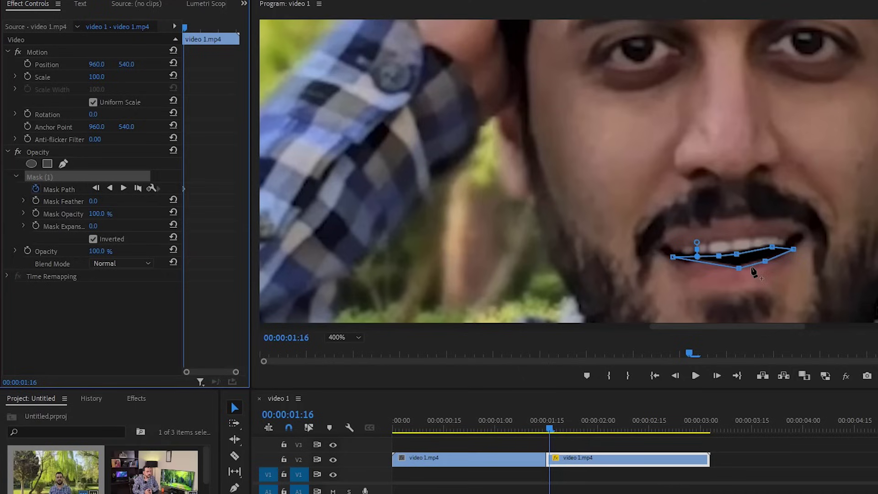
left_click(721, 256)
left_click_drag(721, 256, 743, 255)
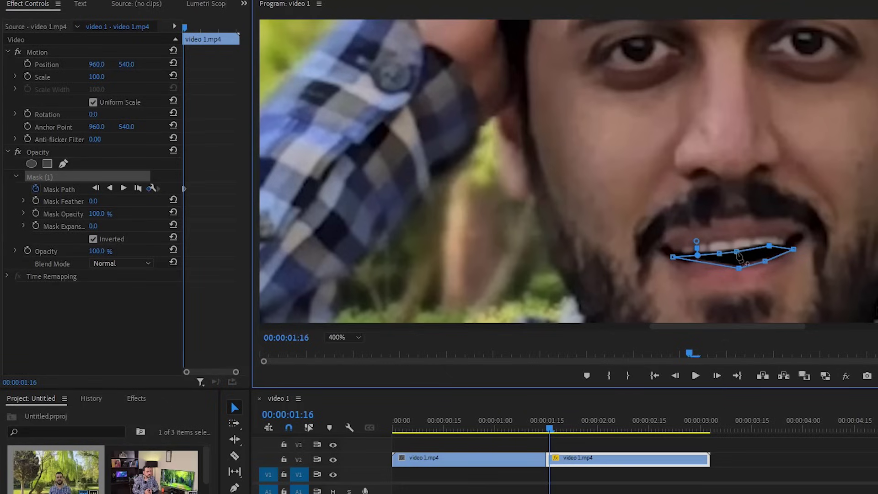
left_click_drag(736, 252, 766, 246)
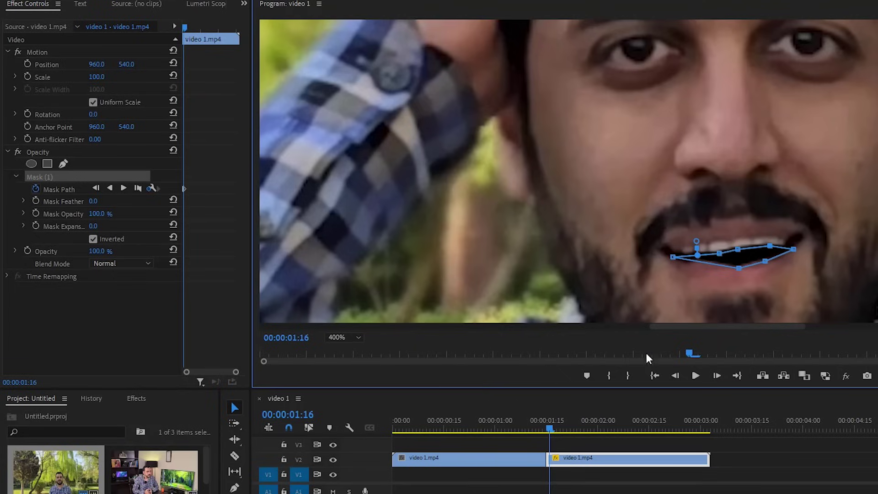
Track the mask forward to 00:00:01:17, widen the effect settings area, and raise the mask's upper points to the teeth.
left_click(136, 189)
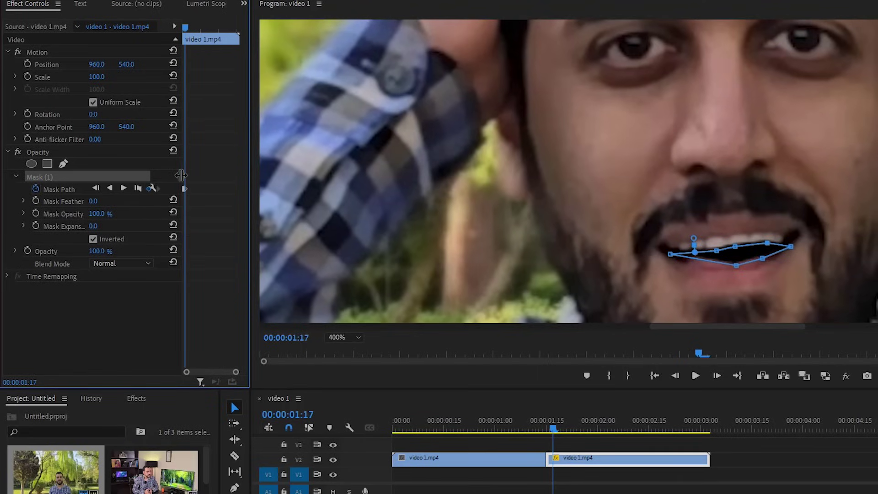
left_click_drag(185, 182, 264, 182)
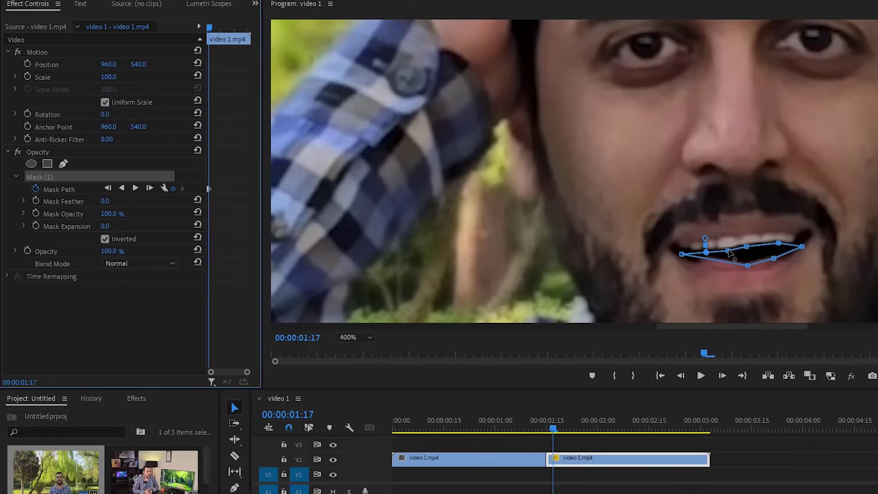
left_click(745, 247)
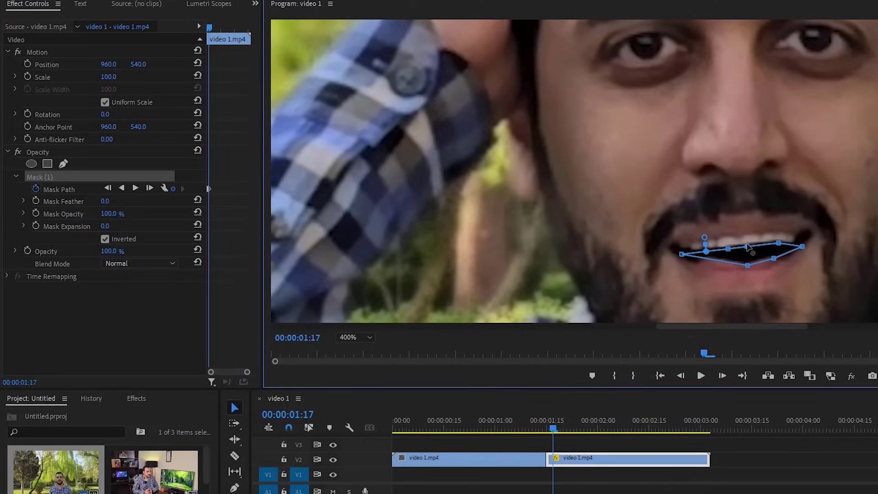
left_click_drag(745, 248, 746, 245)
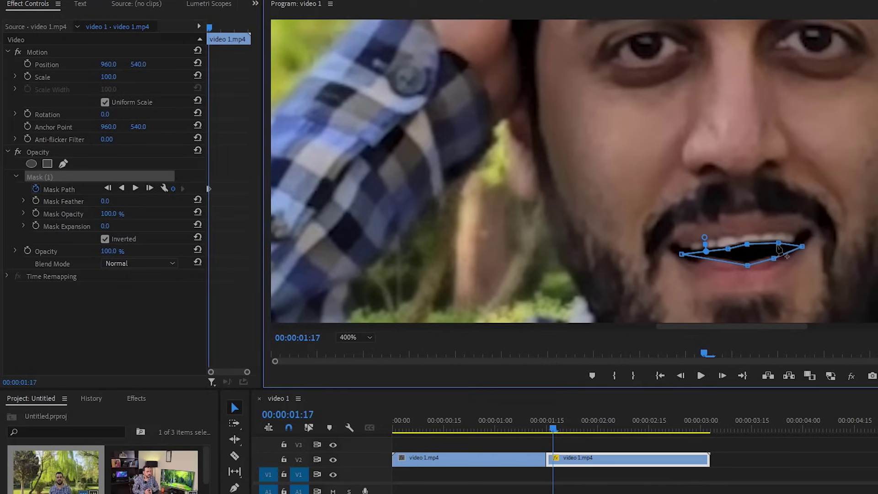
Track the mask forward to 00:00:01:18, then add a point on its lower edge and fit it to the lower lip.
left_click(150, 188)
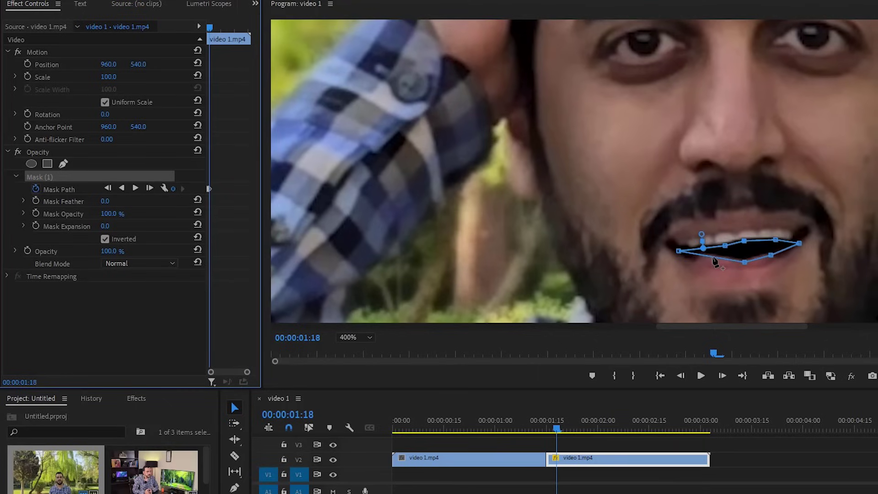
left_click(715, 262)
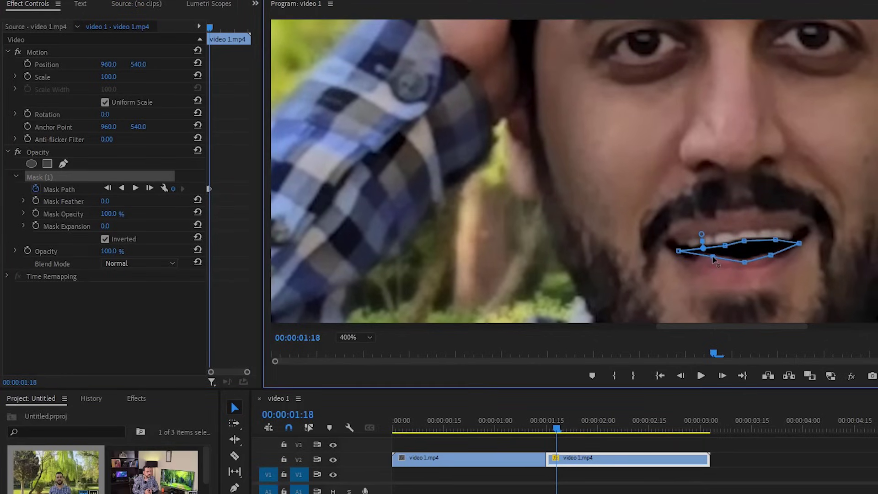
left_click_drag(714, 257, 698, 258)
Track the mask frame by frame to 00:00:01:21 and pull its lower-edge points down to the lower lip.
left_click(149, 188)
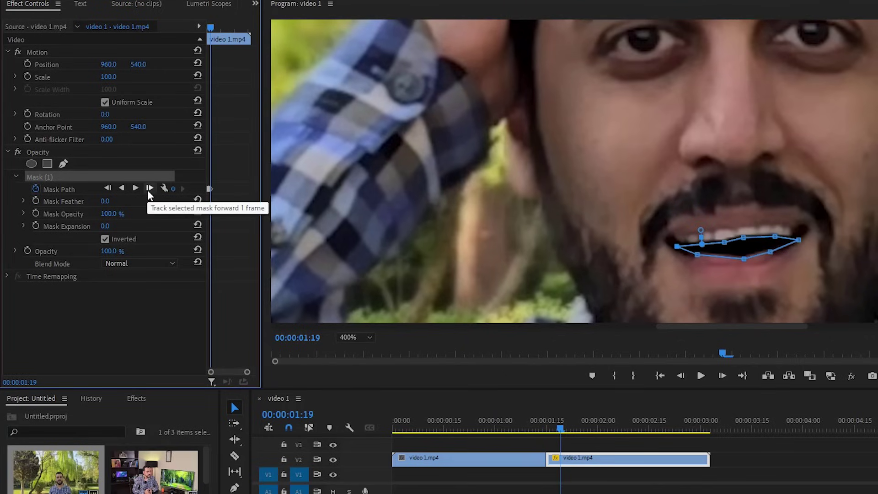
left_click(149, 188)
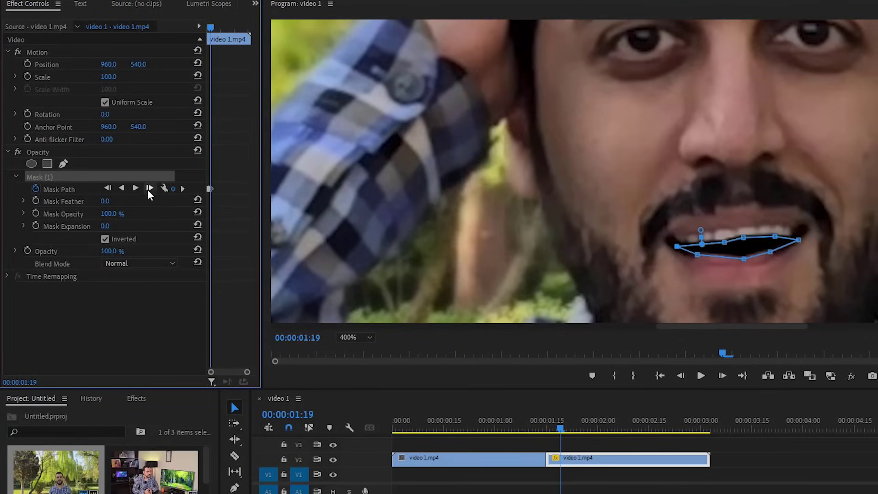
left_click(149, 188)
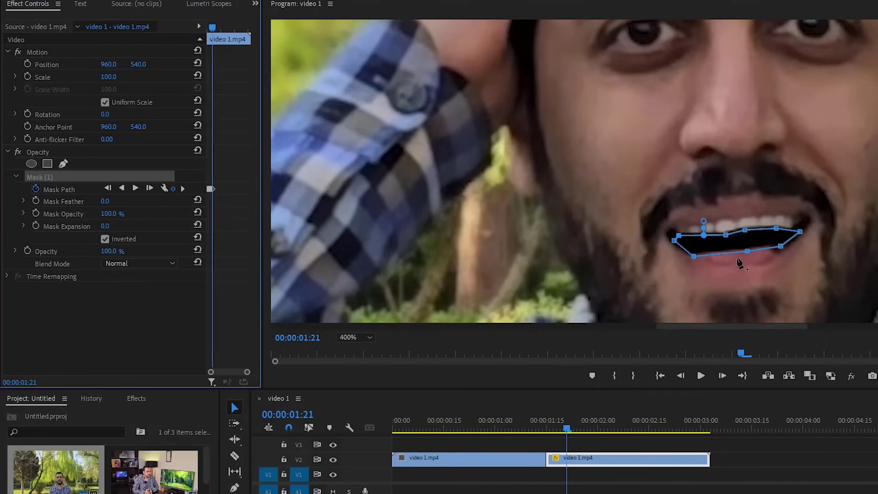
left_click_drag(747, 251, 749, 267)
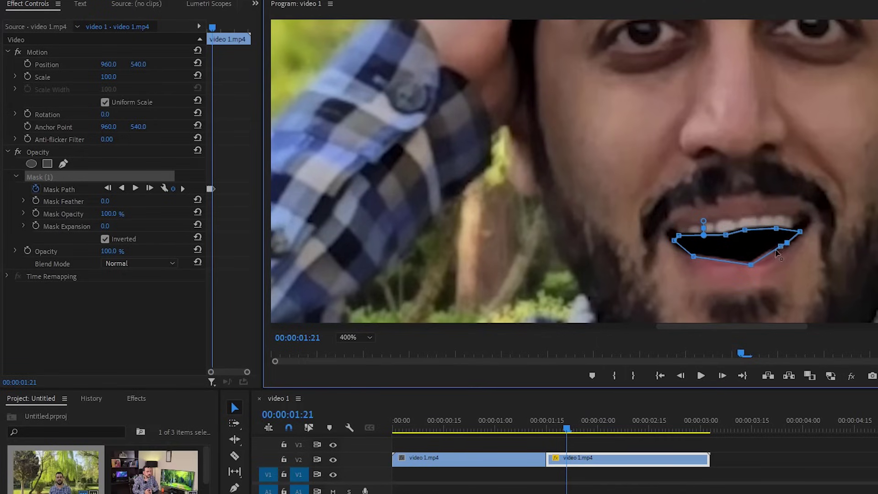
left_click_drag(777, 253, 777, 254)
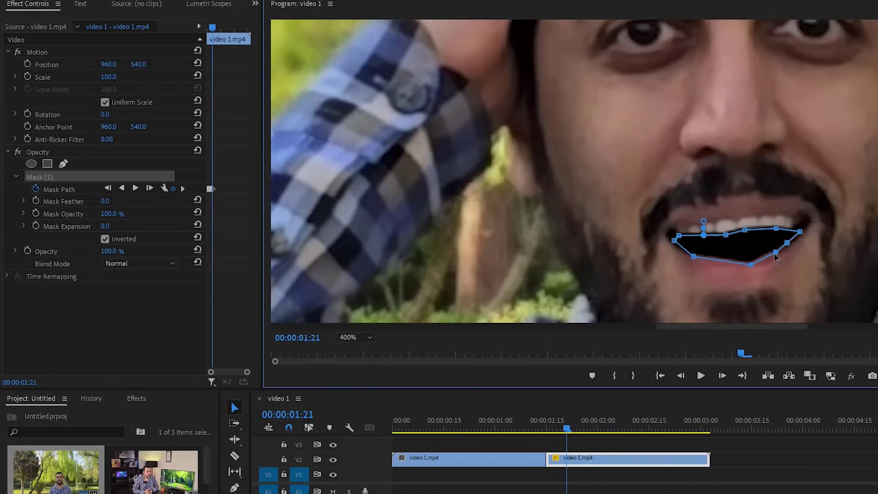
Track the mask forward to 00:00:01:22 and reshape its lower and upper edges to fit the wider mouth opening.
left_click(149, 188)
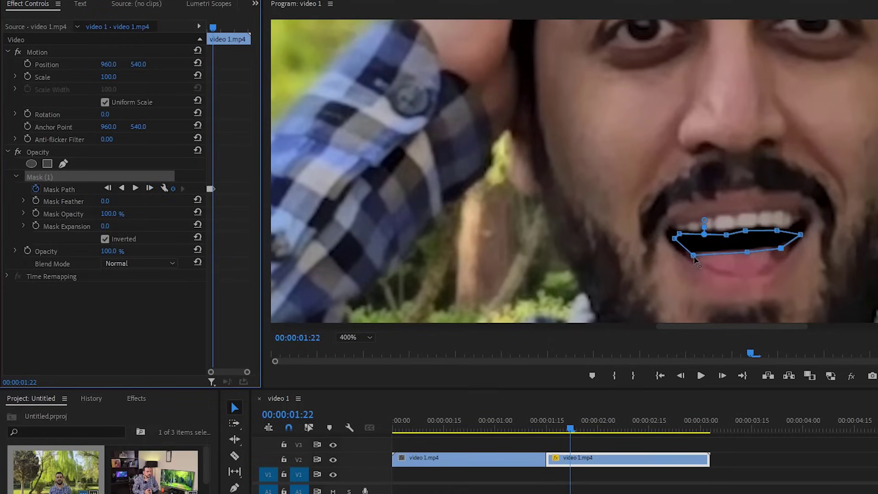
left_click_drag(693, 256, 692, 264)
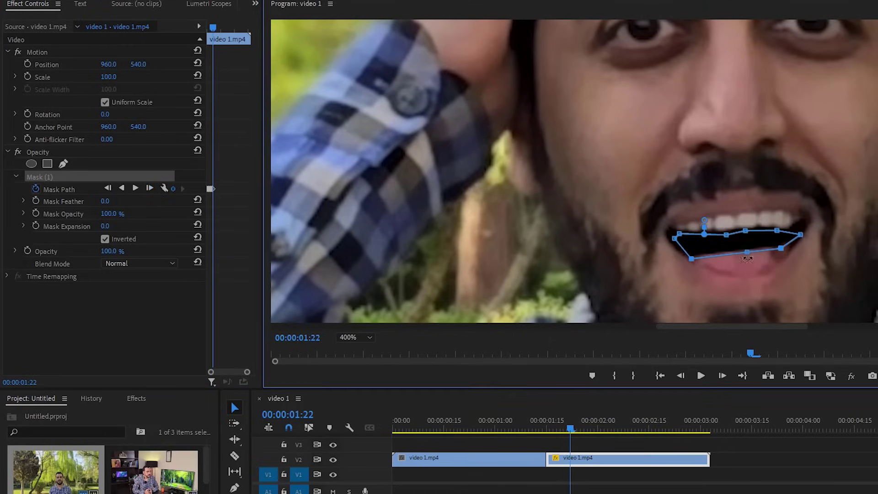
left_click_drag(746, 251, 731, 281)
left_click_drag(781, 255, 770, 267)
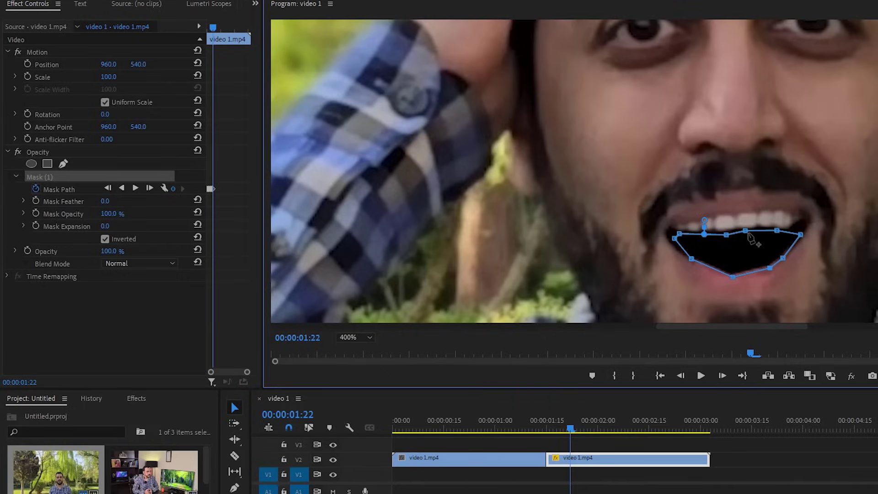
left_click(750, 229)
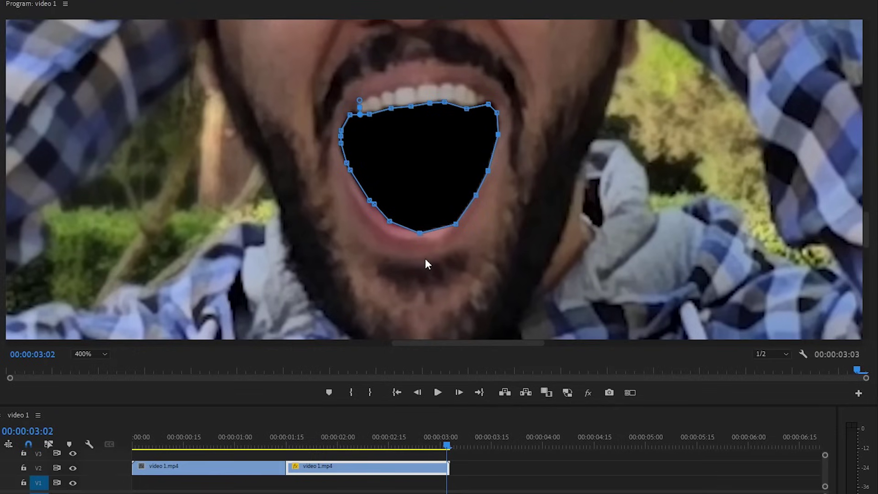
Step back frame by frame from 00:00:03:02 to 00:00:02:27 to check how the mask follows the mouth.
key("Left")
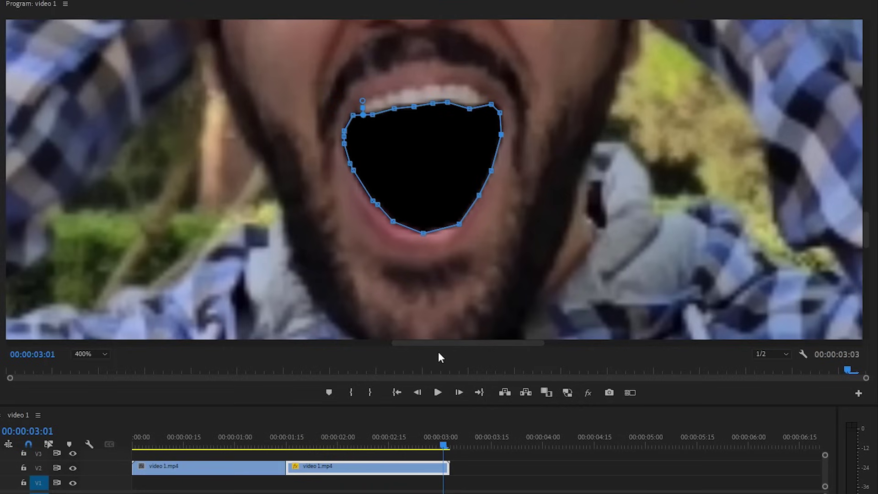
key("Left")
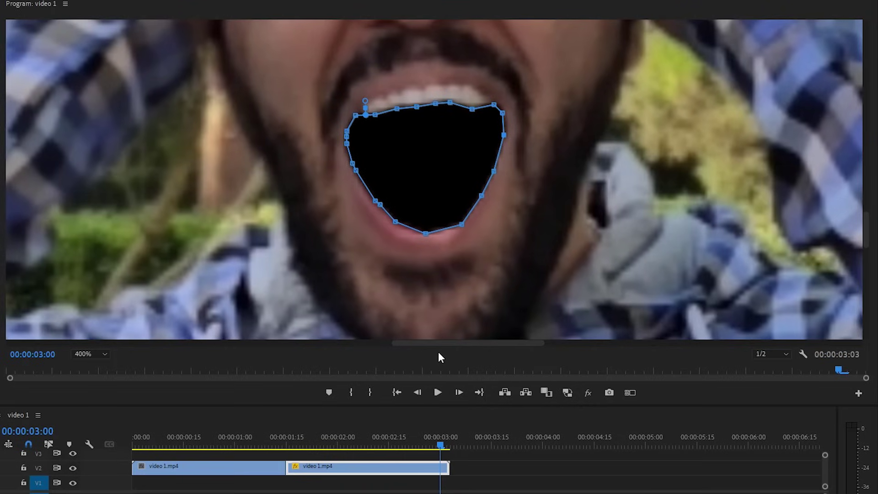
key("Left")
key("Left")
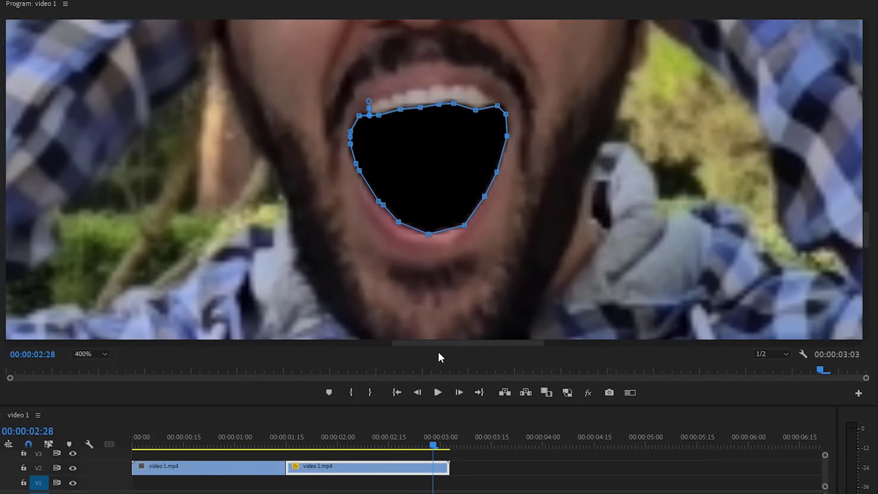
key("Left")
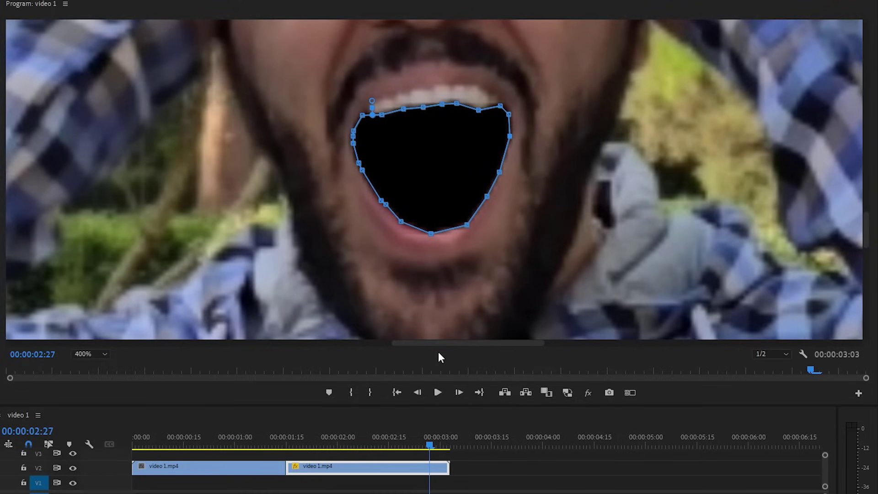
Go to 00:00:03:02, select all the mask points and shift the mask to fit the man's mouth opening.
left_click_drag(432, 443, 448, 444)
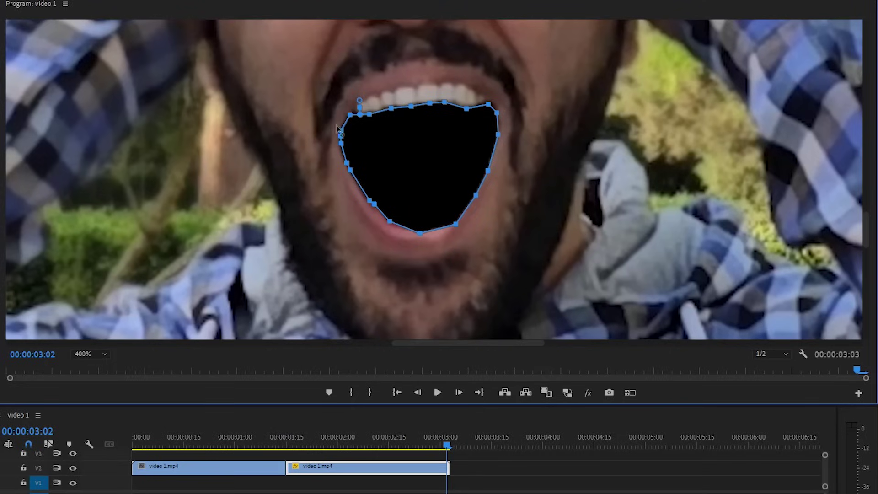
left_click_drag(304, 78, 526, 259)
mouse_move(490, 107)
left_mouse_down()
mouse_move(466, 98)
mouse_move(443, 114)
mouse_move(486, 120)
mouse_move(466, 158)
mouse_move(490, 107)
left_mouse_up()
left_click_drag(489, 106, 488, 107)
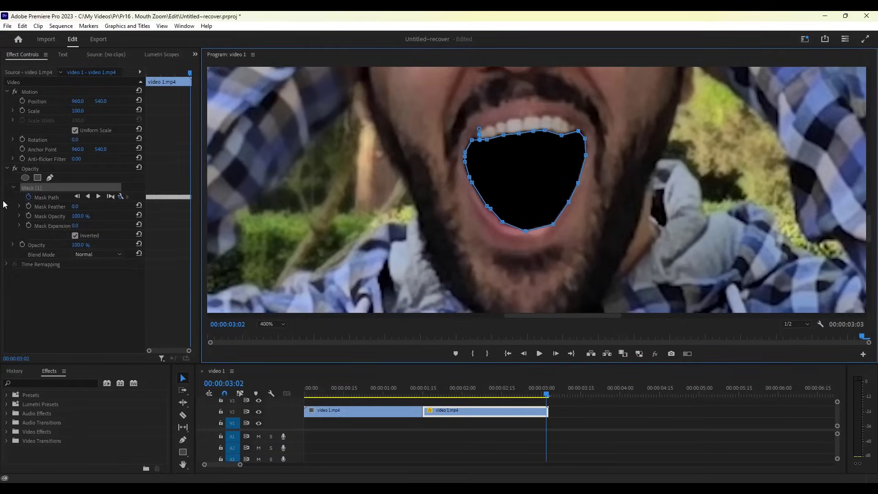
Compare the mouth with the Opacity effect off and on, set the Mask Feather to 8.0 and deselect the mask.
left_click(15, 169)
left_click(15, 169)
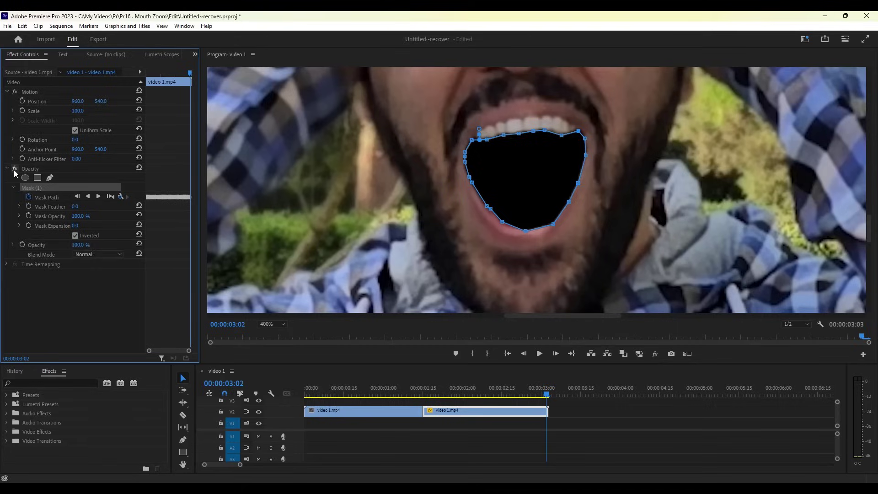
left_click(15, 170)
left_click(15, 170)
left_click_drag(75, 207, 78, 207)
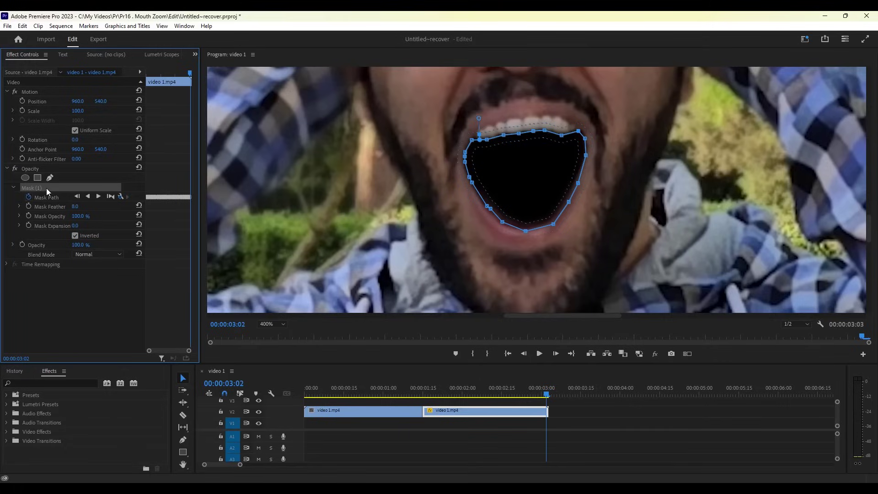
left_click(32, 168)
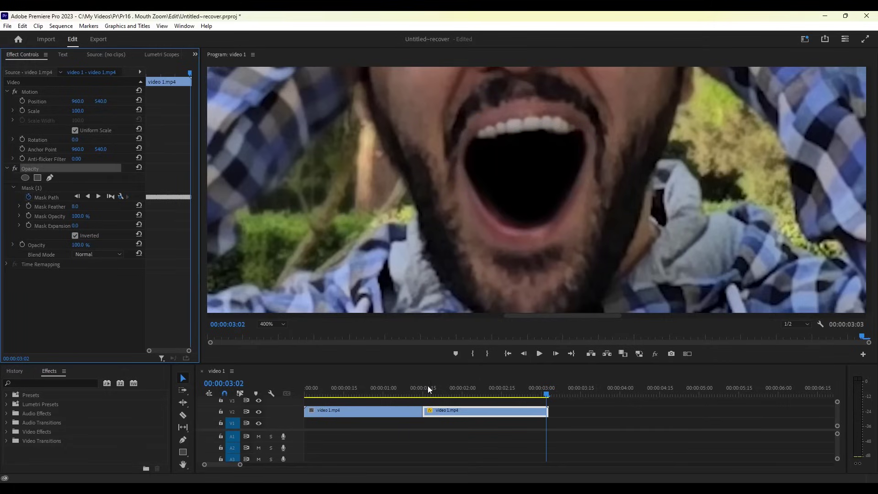
Fit the whole frame in view and play the second clip part from 00:00:01:15 to check the mouth cutout.
left_click(269, 324)
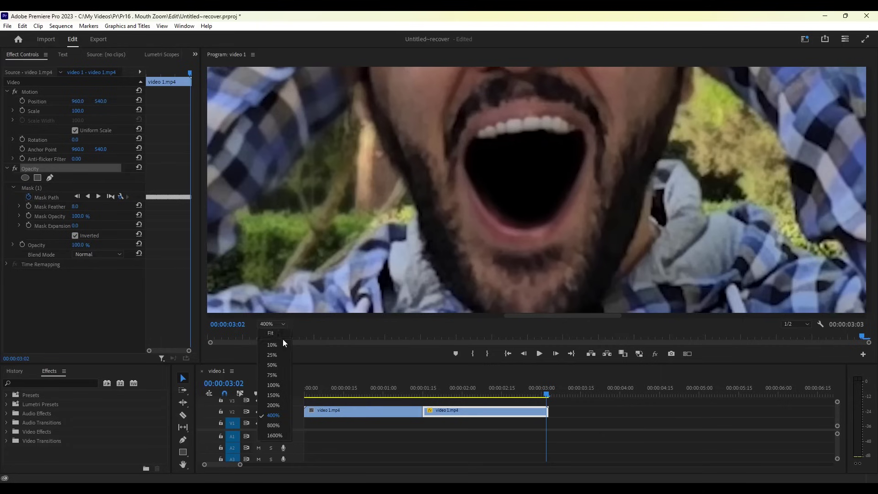
left_click(276, 333)
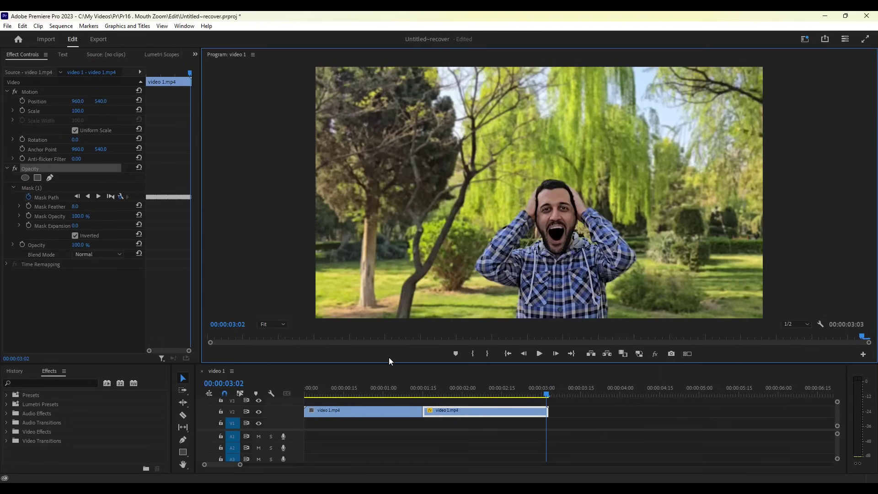
key("Home")
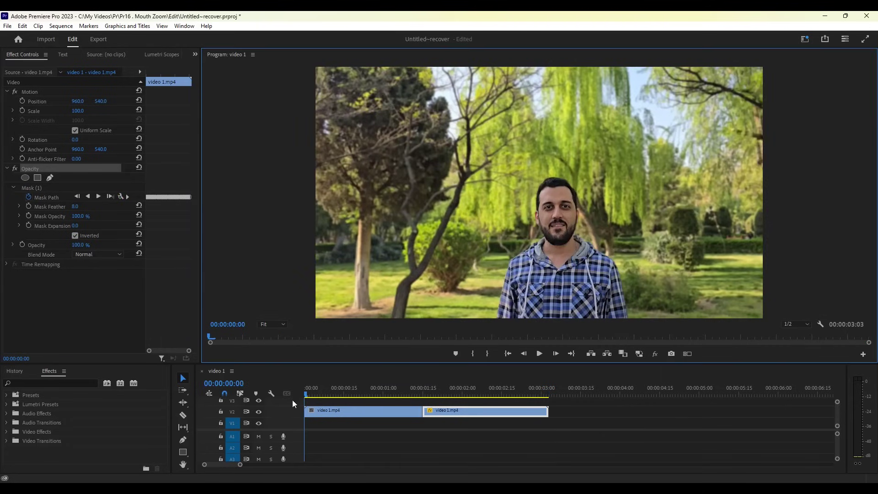
left_click(230, 411)
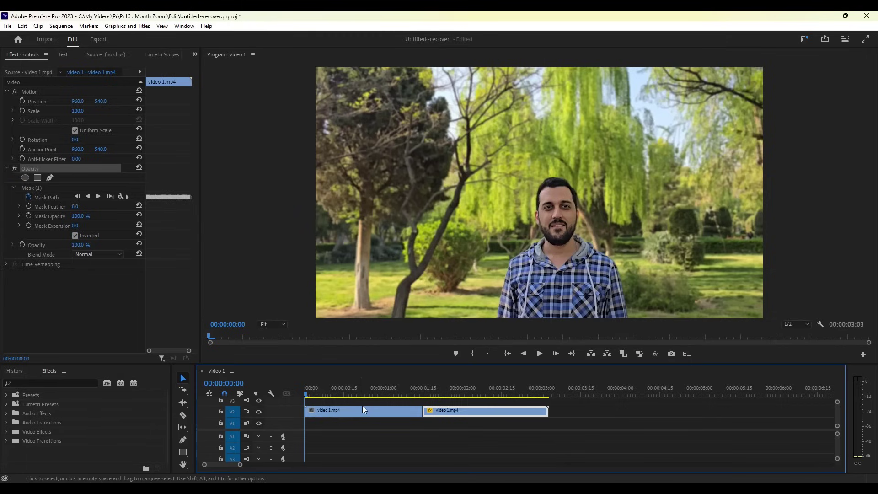
key("Down")
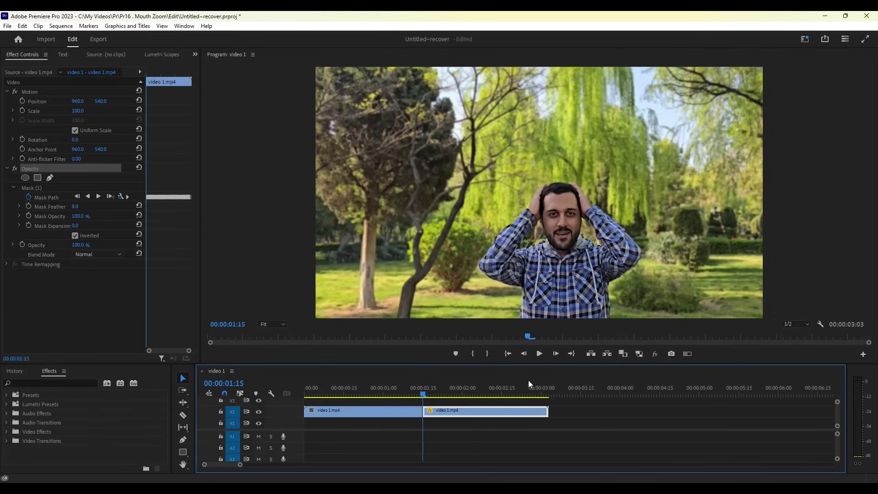
left_click(539, 353)
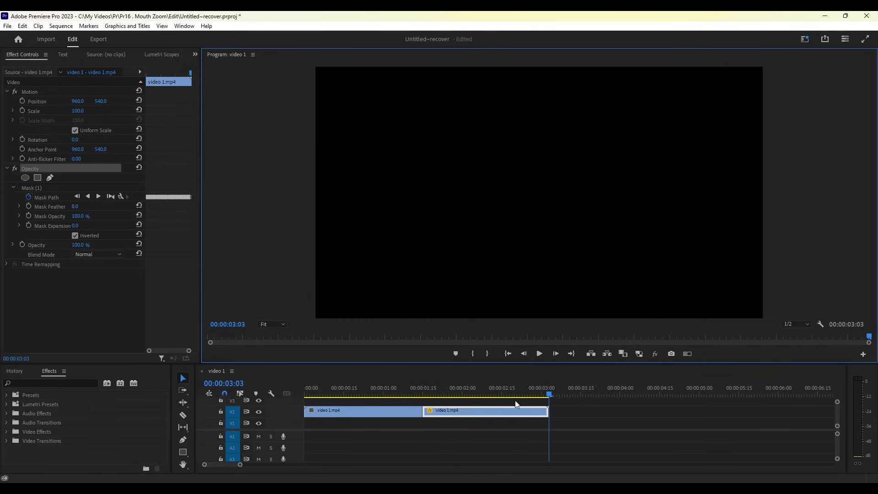
Nest the masked second clip part, keeping the default sequence name.
left_click(499, 389)
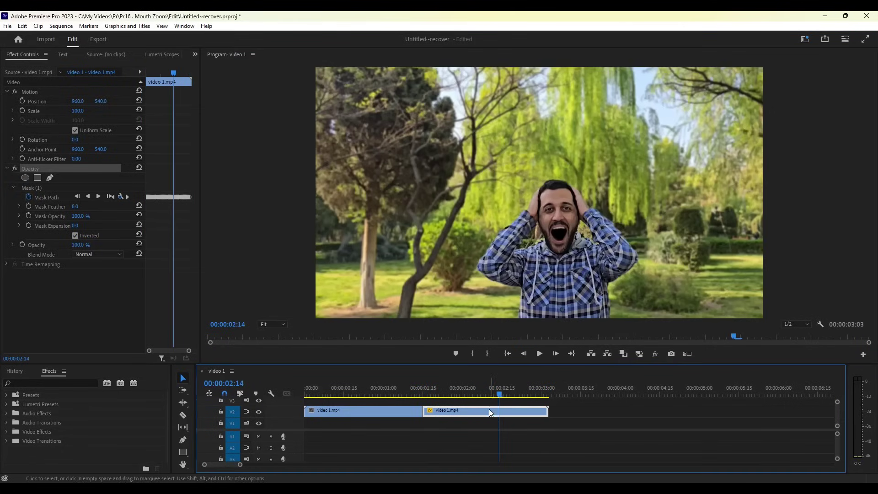
right_click(489, 412)
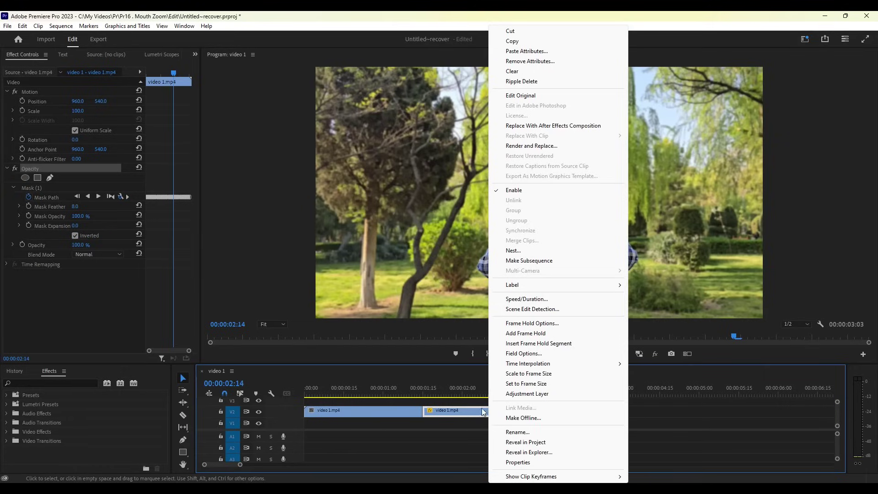
left_click(521, 254)
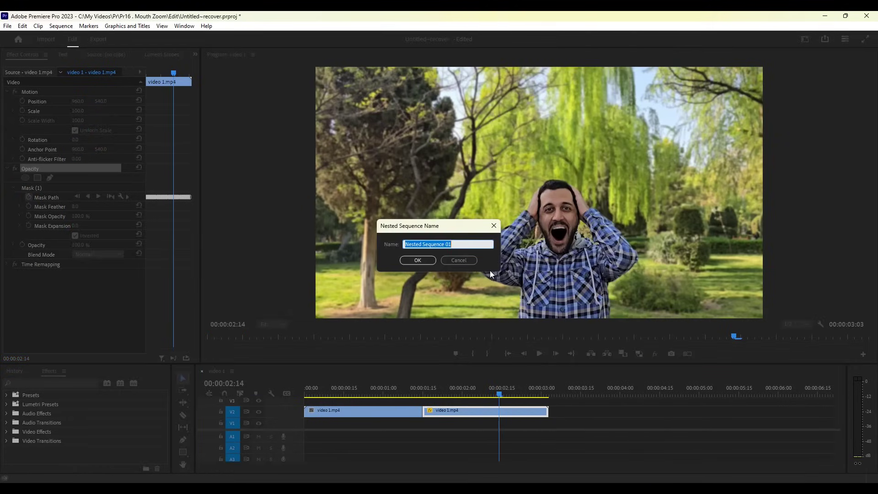
left_click(416, 260)
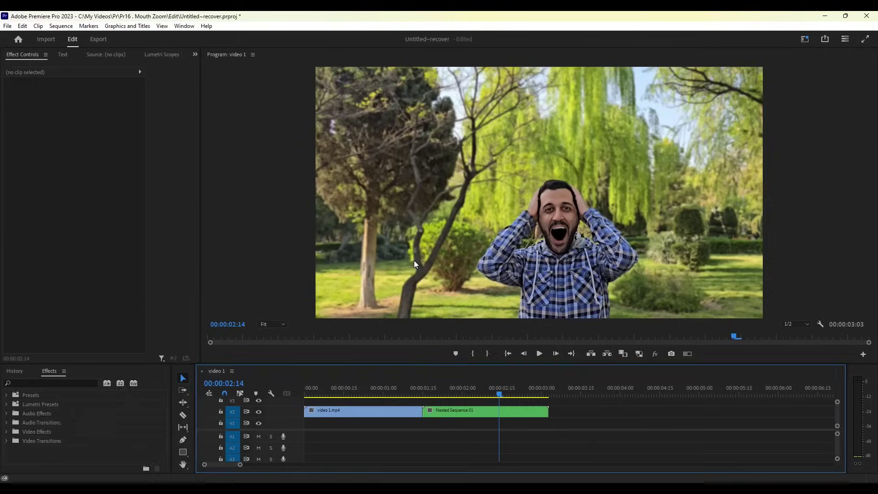
Place Video 2.mp4 on track V1 beneath the nested sequence and delete its audio.
key("shift+1")
left_click_drag(113, 431, 418, 426)
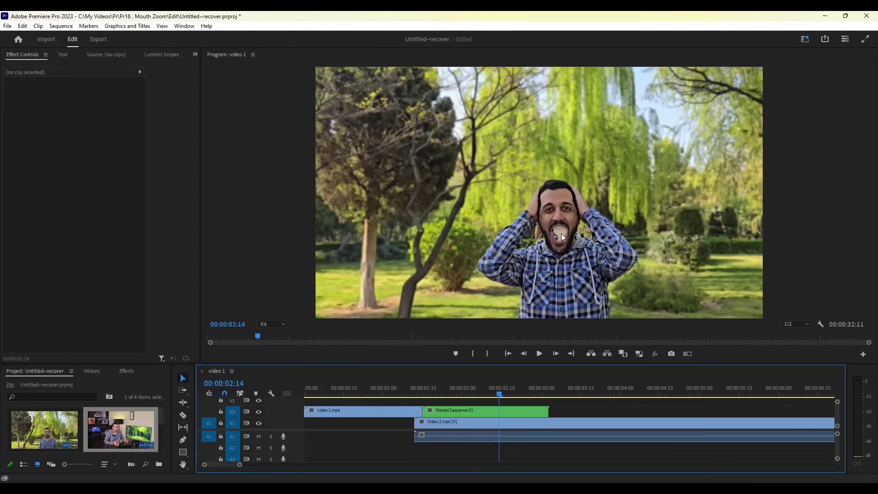
left_click(456, 437)
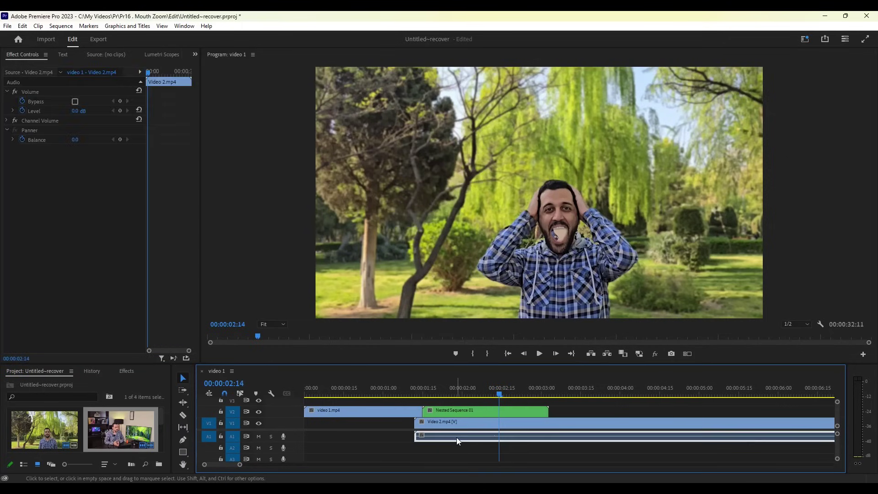
key("Delete")
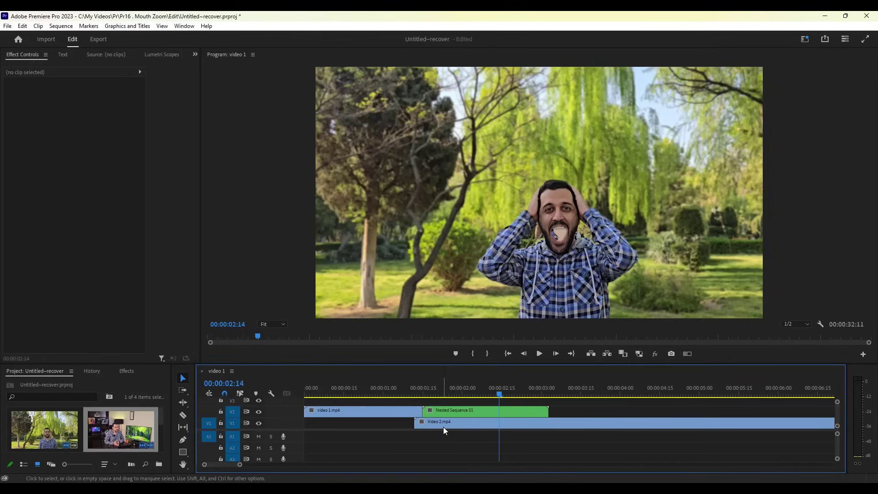
Scale Video 2.mp4 to 15.0 and position it behind the open mouth at about 1073.9, 718.7.
left_click(453, 423)
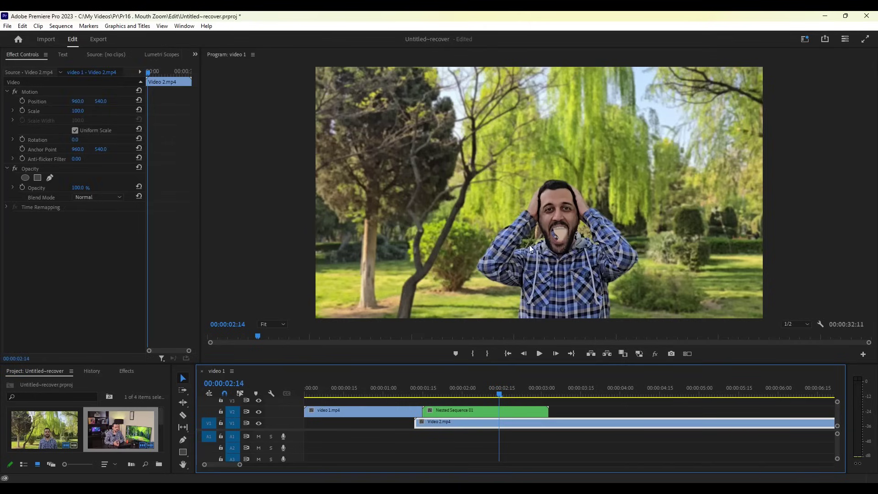
left_click_drag(76, 110, 46, 111)
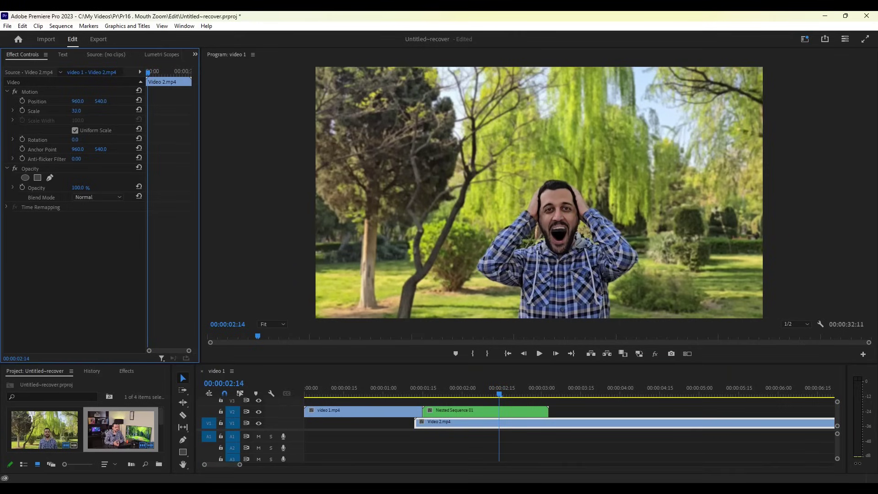
left_click(42, 103)
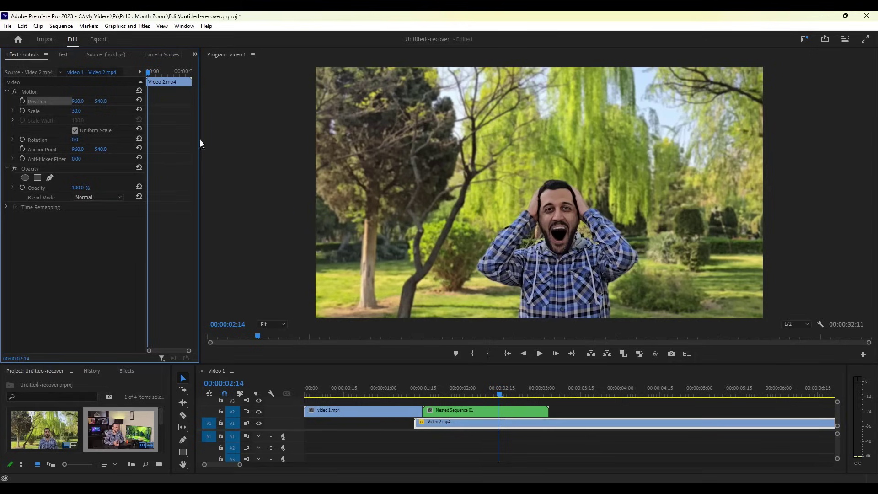
left_click_drag(552, 207, 581, 253)
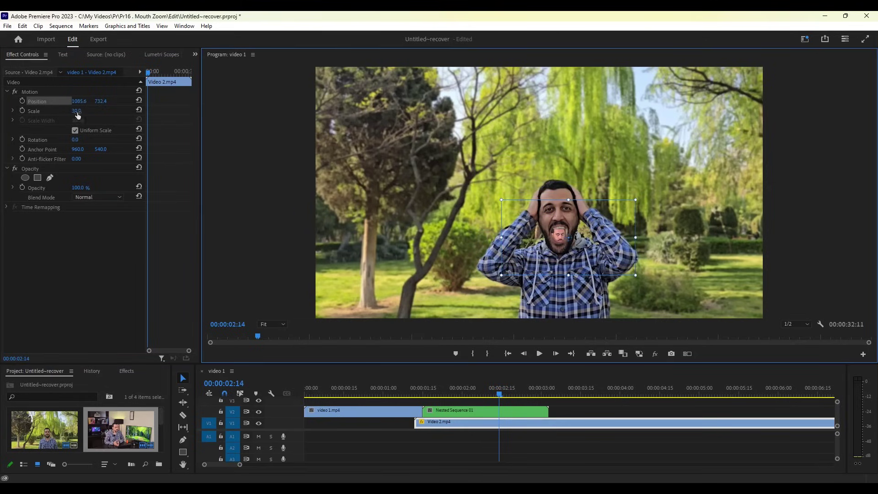
left_click_drag(78, 115, 71, 115)
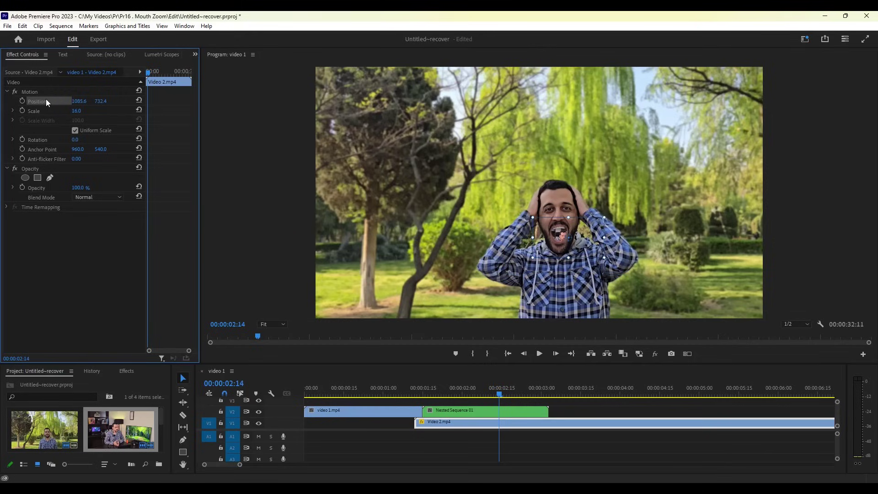
left_click_drag(572, 250, 567, 248)
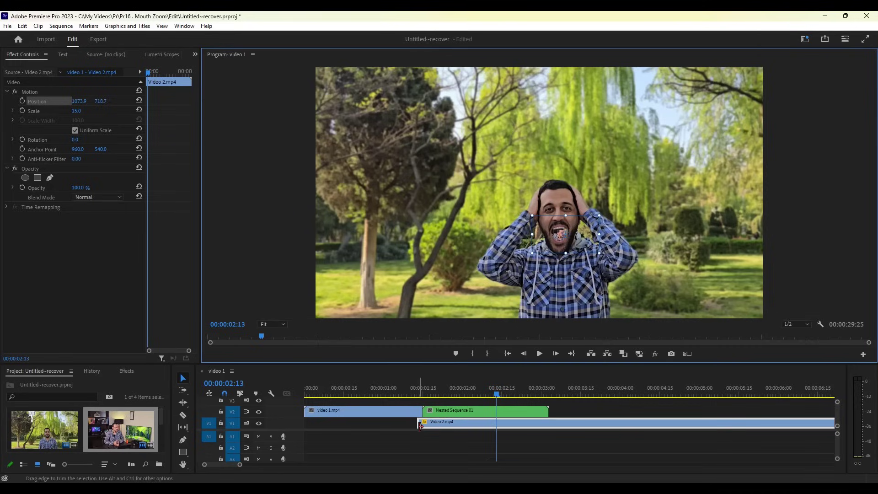
Align the start of Video 2.mp4 with the nested sequence at 00:00:01:15, and play the composite from there.
left_click_drag(421, 424, 436, 410)
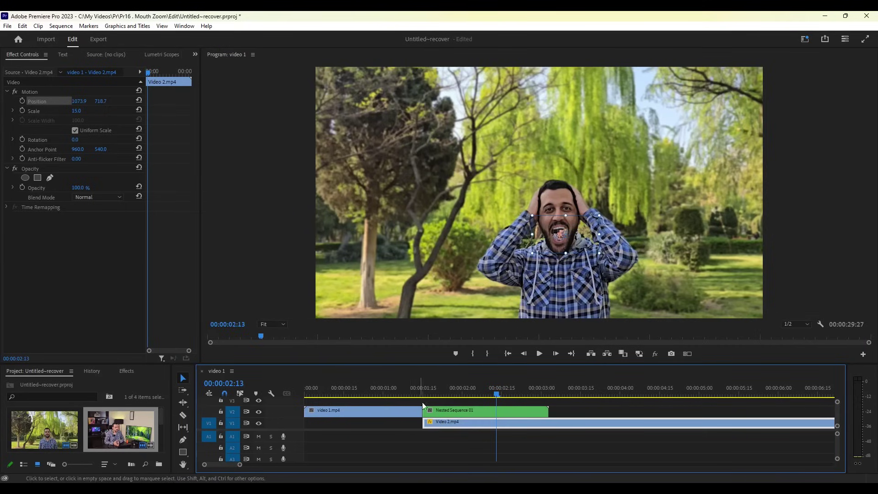
left_click(424, 386)
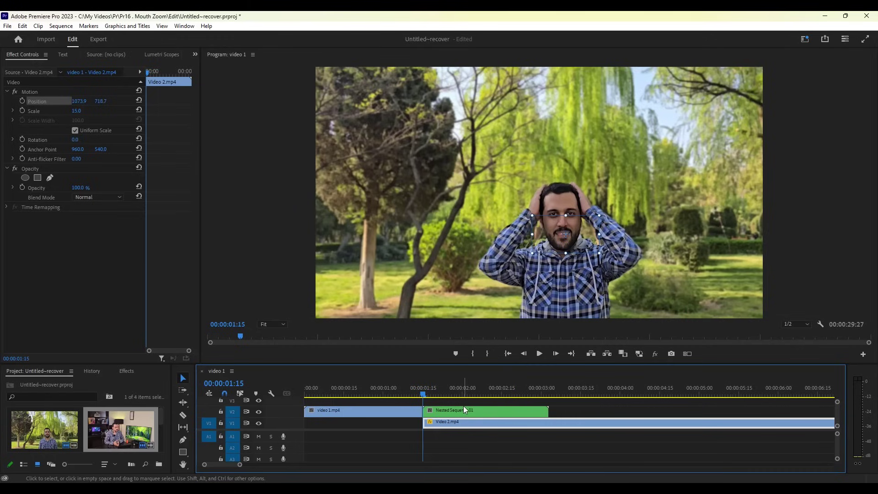
left_click(73, 233)
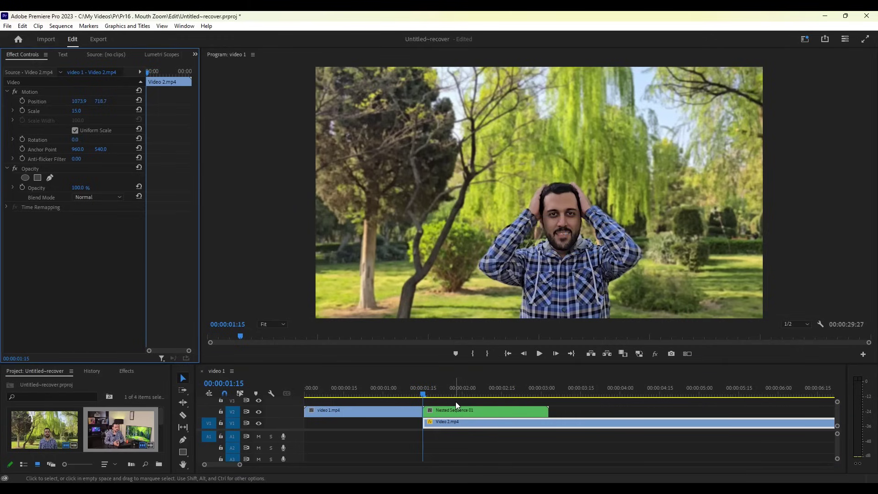
key("space")
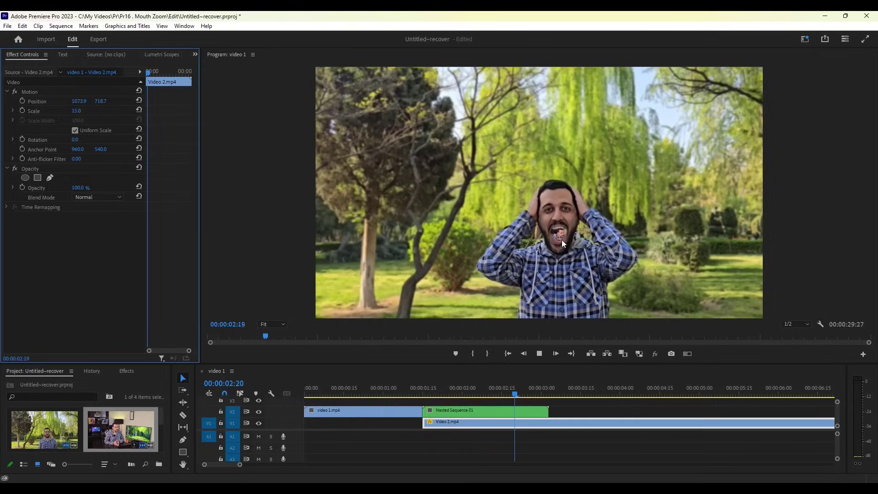
key("space")
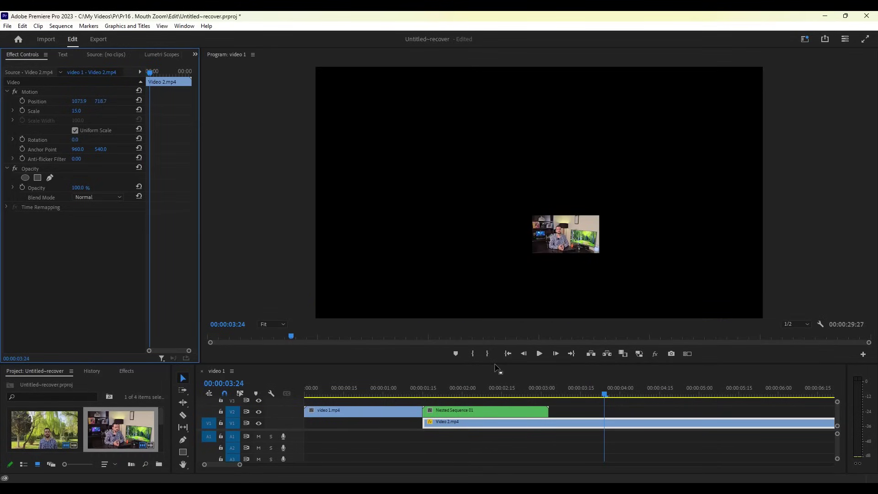
key("Up")
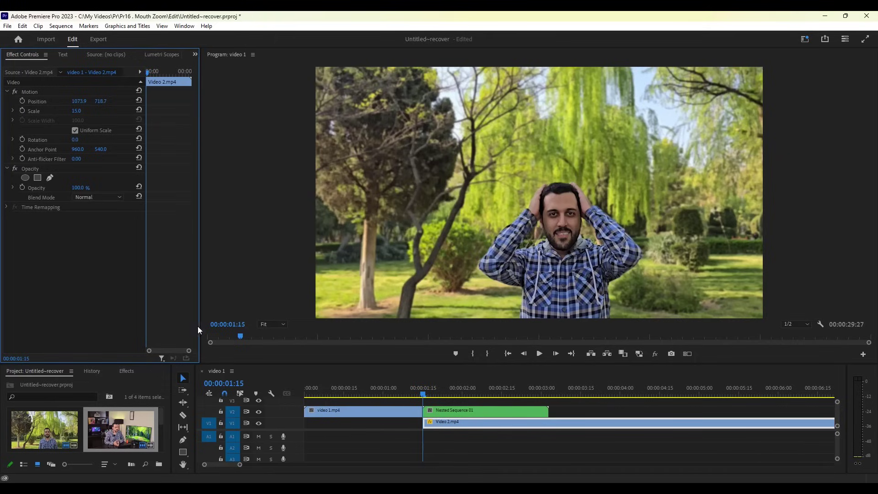
Search the effects for "transform" and apply the Distort Transform effect to the nested sequence on track V2.
left_click(123, 371)
left_click(51, 382)
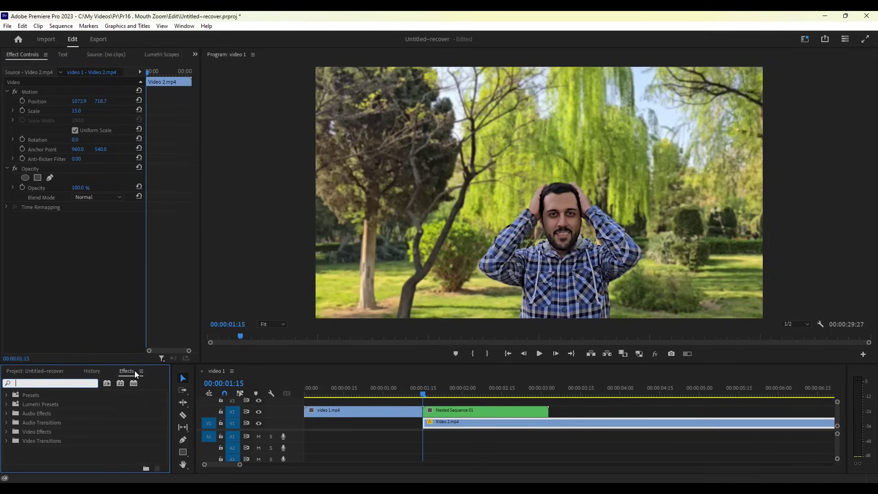
left_click(191, 27)
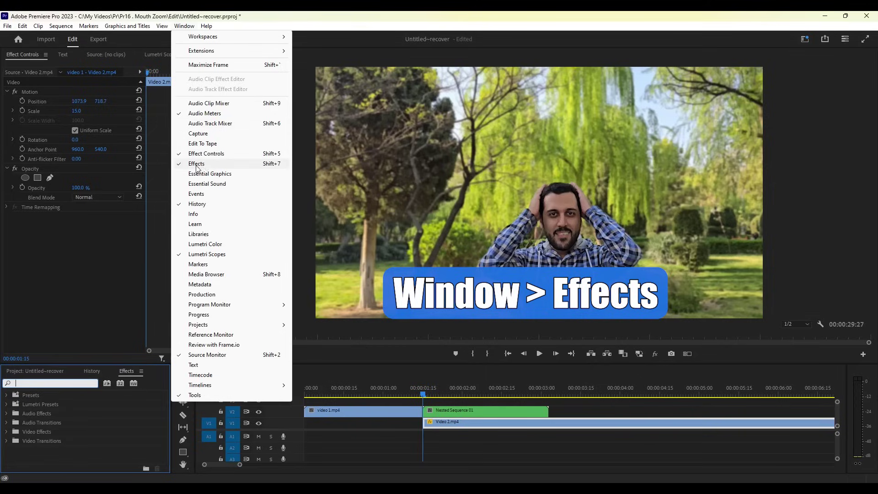
left_click(37, 383)
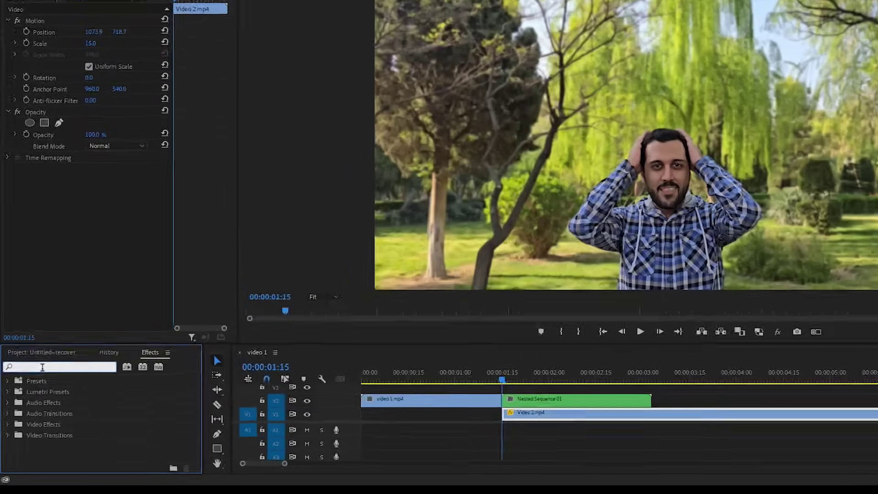
type("tra")
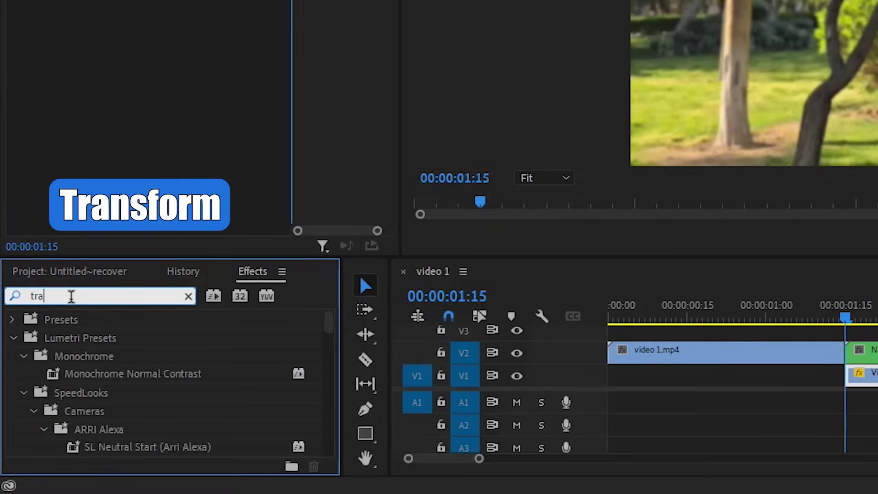
type("nsform")
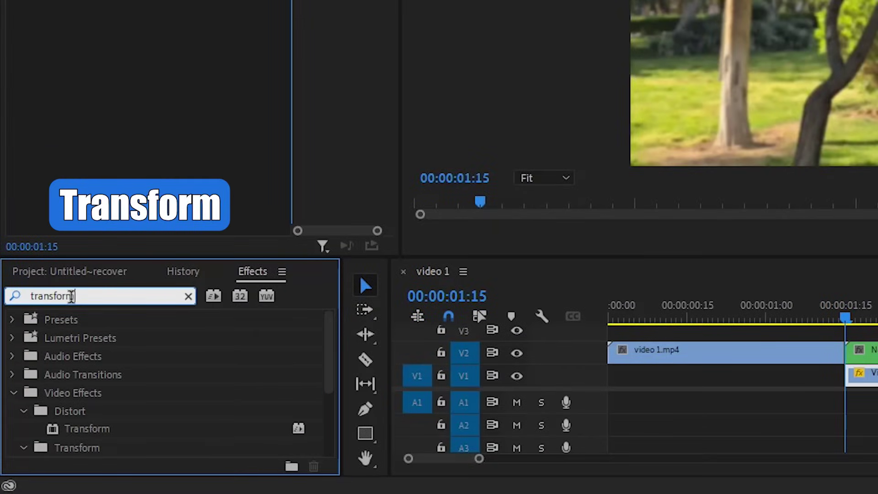
scroll(334, 392, "down", 2)
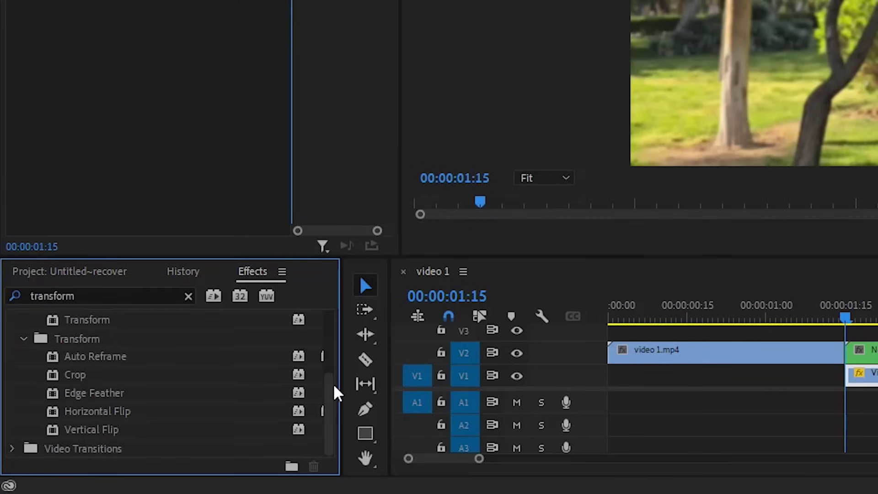
scroll(86, 417, "up", 2)
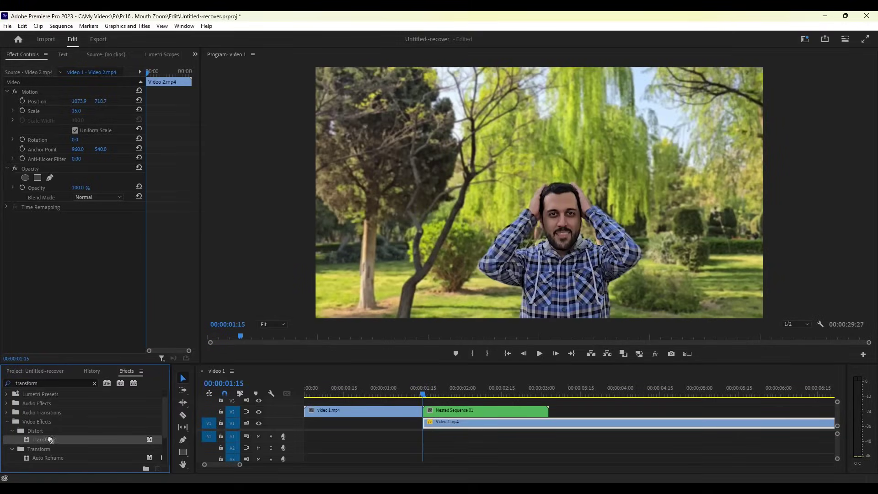
left_click_drag(51, 434, 542, 400)
left_click_drag(444, 412, 441, 414)
left_click(442, 413)
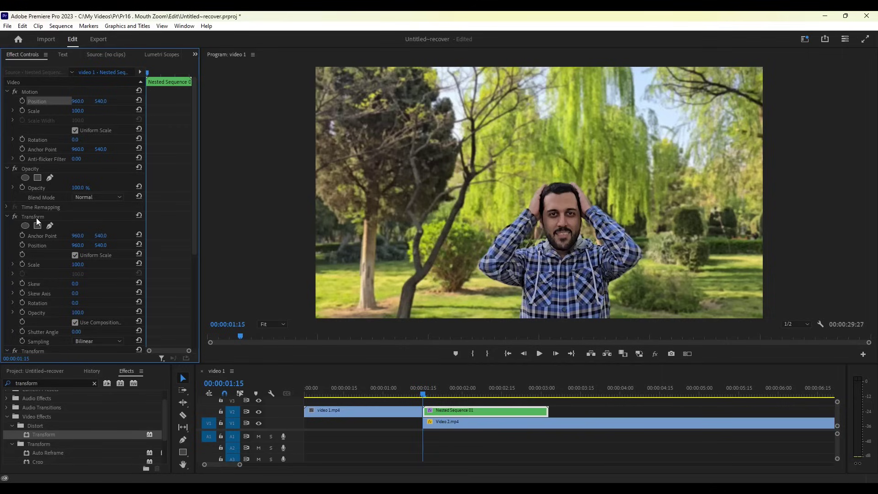
Add Transform Position and Scale keyframes to the nested sequence at 00:00:01:15 and again at 00:00:02:12, keeping the default values.
left_click(23, 246)
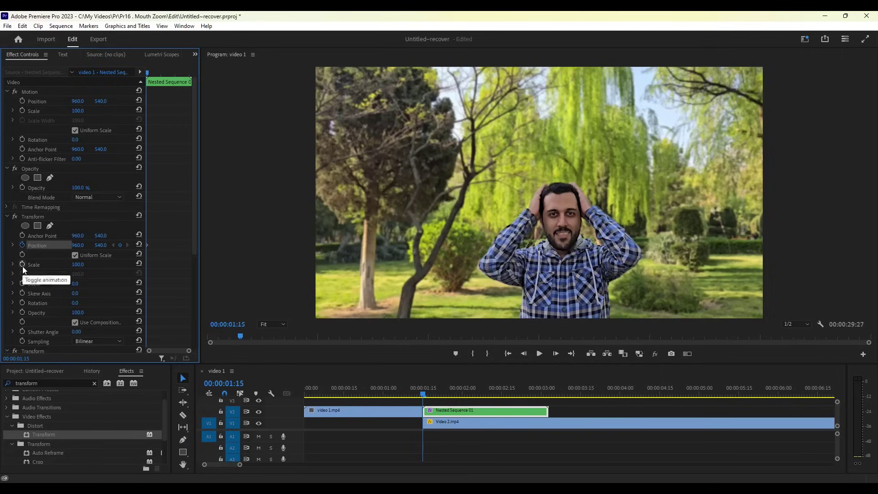
left_click(23, 265)
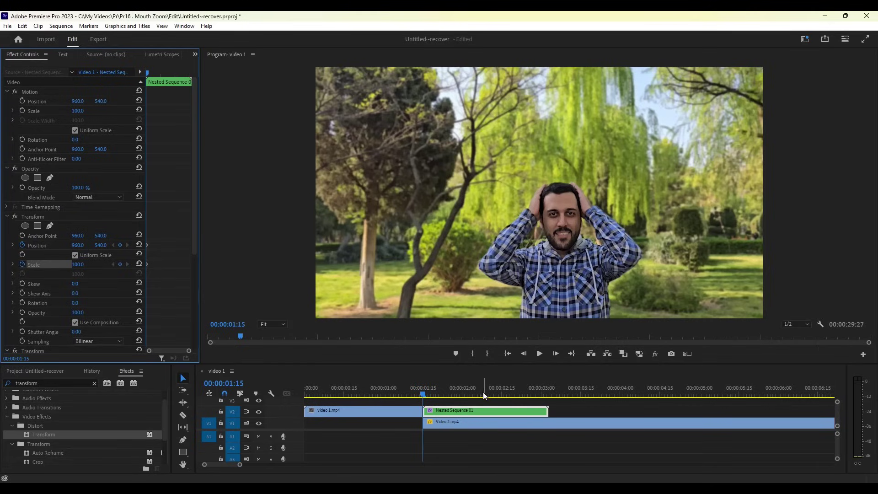
mouse_move(482, 391)
left_mouse_down()
mouse_move(543, 390)
mouse_move(472, 396)
mouse_move(493, 397)
left_mouse_up()
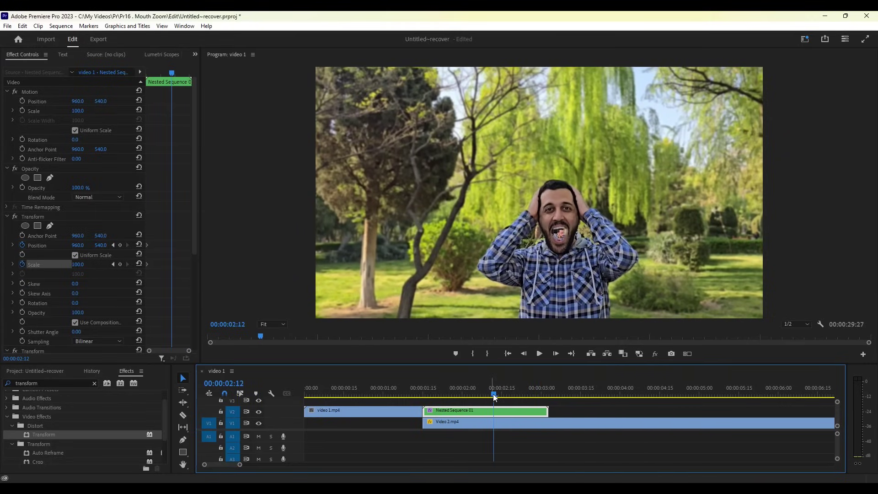
left_click(120, 262)
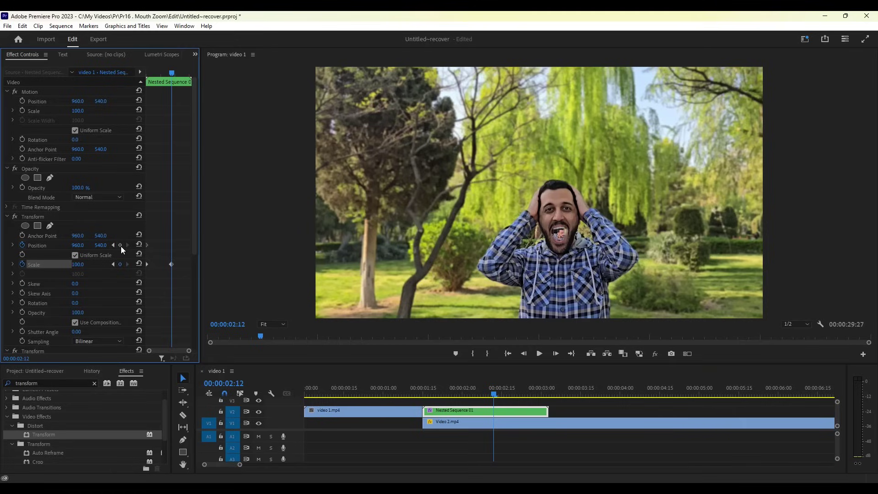
left_click(121, 245)
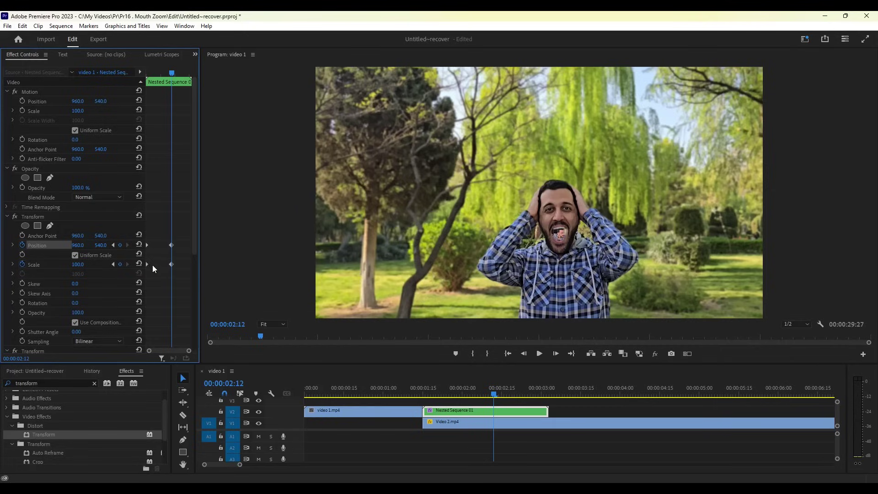
At 00:00:02:17, set the nested sequence's Transform Scale to 185.0 and Position to 885.0, 394.0.
left_click(497, 393)
left_click_drag(498, 392, 506, 392)
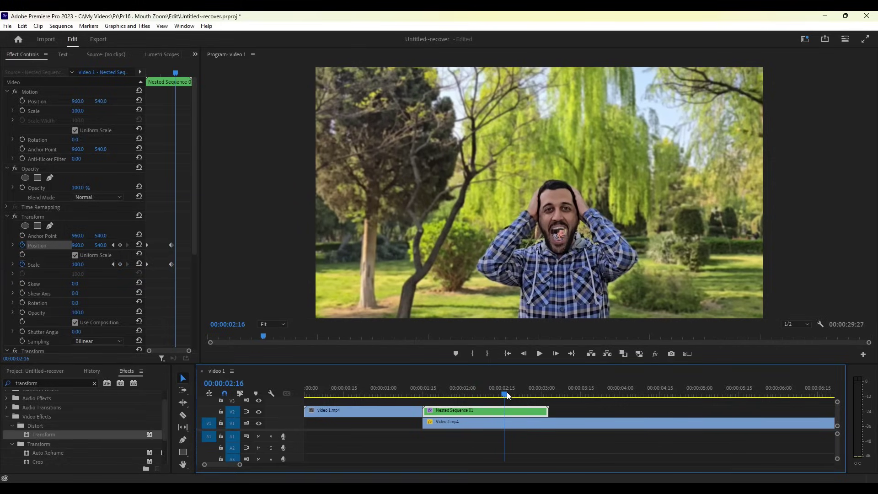
left_click(507, 393)
left_click_drag(77, 269, 70, 245)
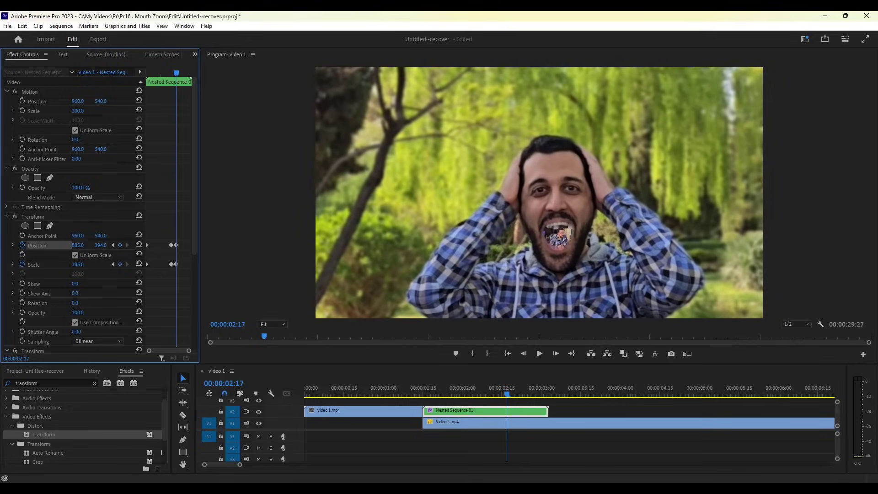
At 00:00:02:23, set the nested sequence's Transform Scale to 241.0 and Position to 852.0, 295.0.
left_click_drag(509, 396, 523, 391)
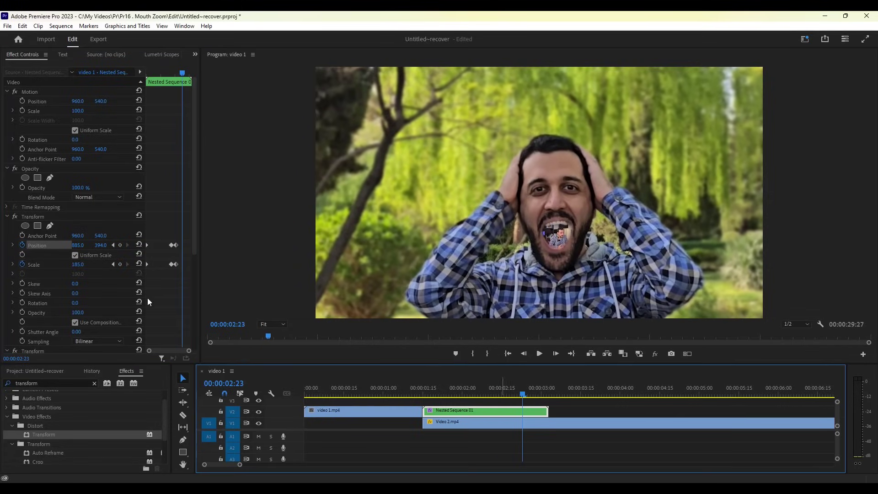
left_click_drag(77, 264, 69, 245)
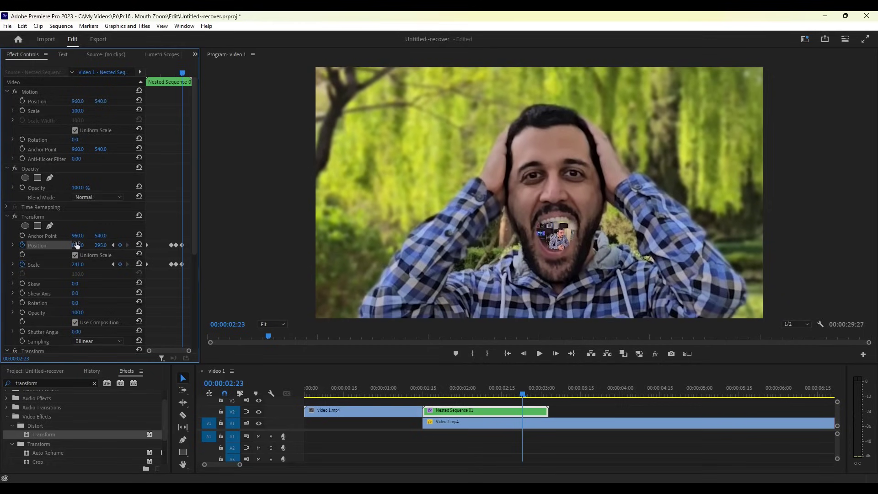
mouse_move(78, 245)
left_mouse_down()
mouse_move(70, 245)
mouse_move(94, 245)
left_mouse_up()
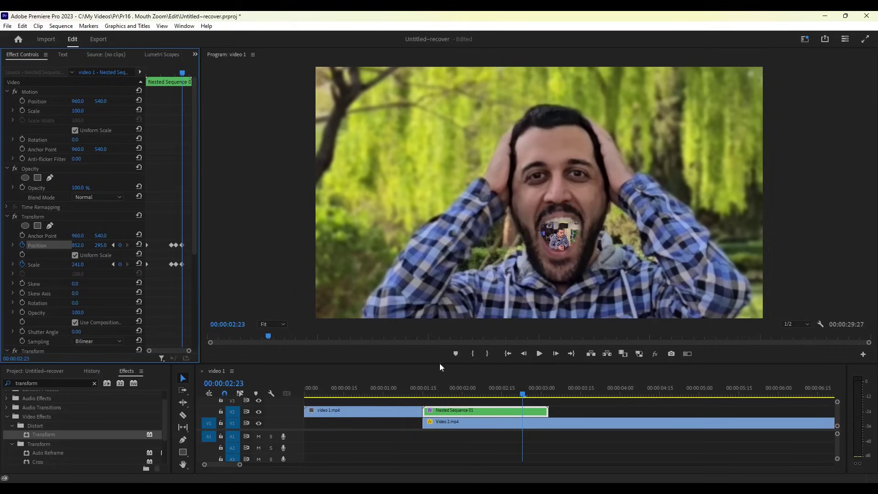
At 00:00:02:26, set the nested sequence's Transform Scale to 300.0 and Position to 807.0, 182.0.
mouse_move(523, 394)
left_mouse_down()
mouse_move(541, 393)
mouse_move(531, 394)
left_mouse_up()
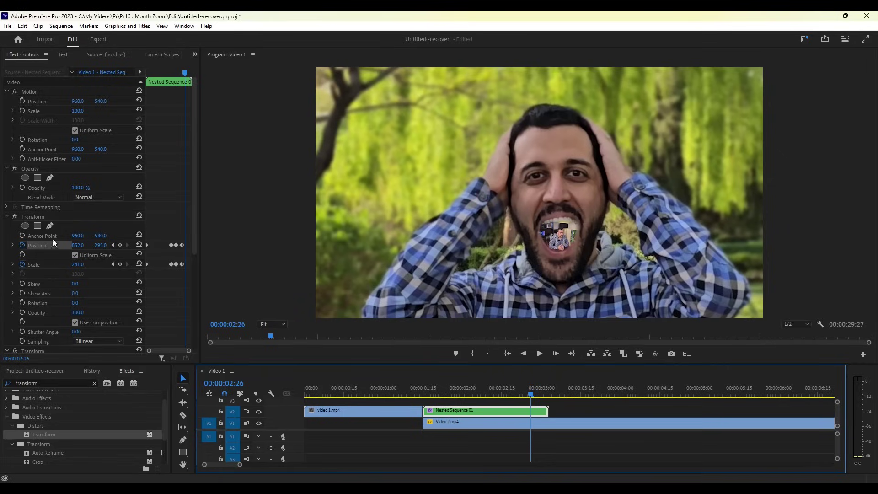
left_click_drag(78, 268, 105, 268)
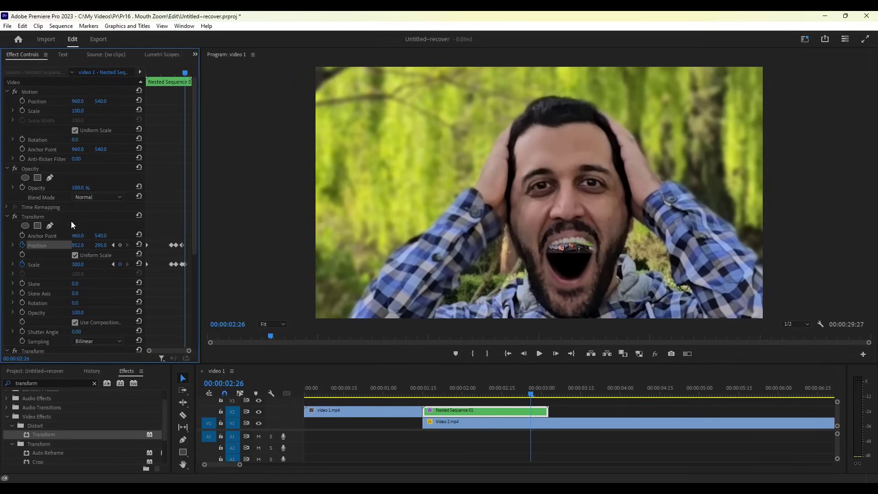
mouse_move(78, 245)
left_mouse_down()
mouse_move(104, 245)
mouse_move(93, 246)
left_mouse_up()
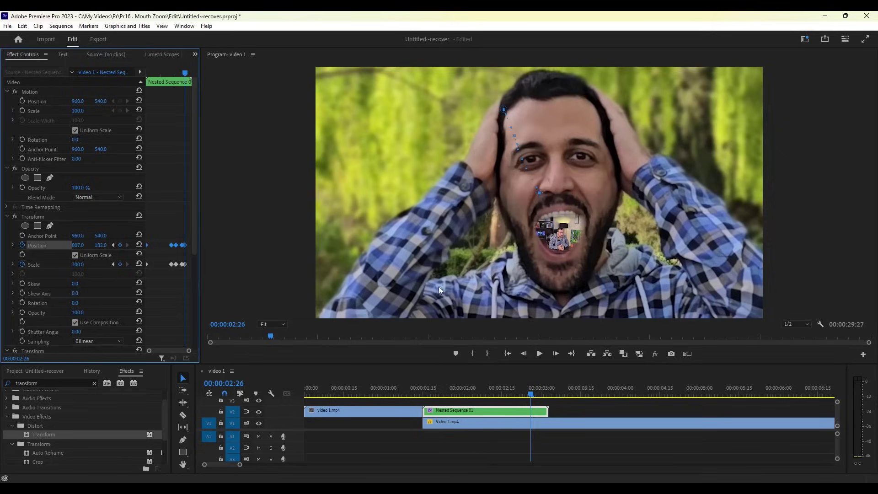
Keyframe the nested sequence's Motion Position and Scale at 00:00:02:26, and set them to 187.0, -1708.0 and 1461.0 at 00:00:03:02.
left_click(22, 111)
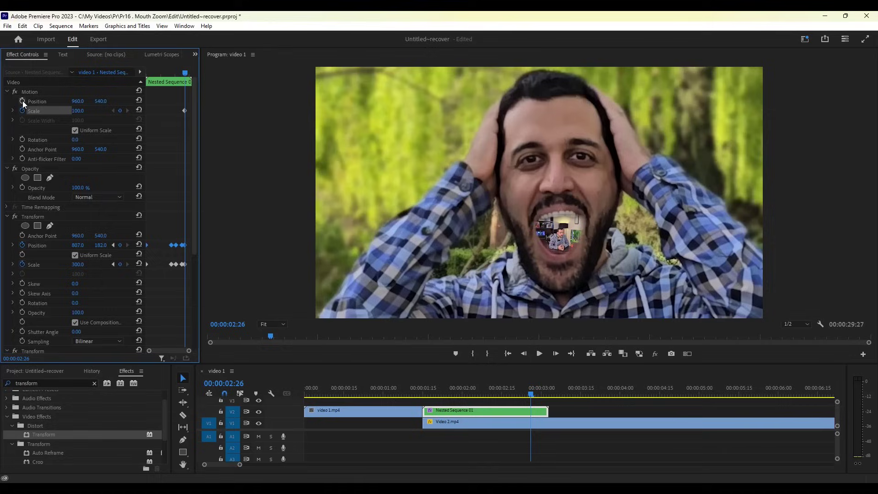
left_click(22, 101)
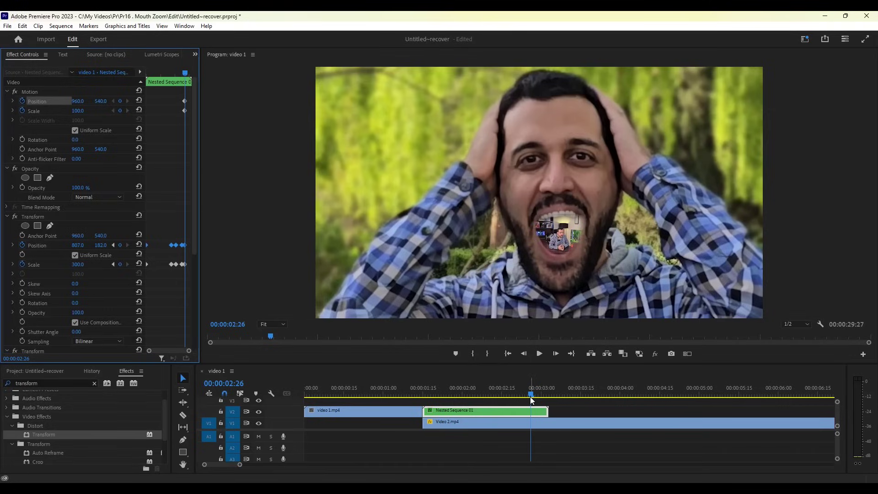
left_click_drag(530, 394, 545, 394)
key("ctrl+z")
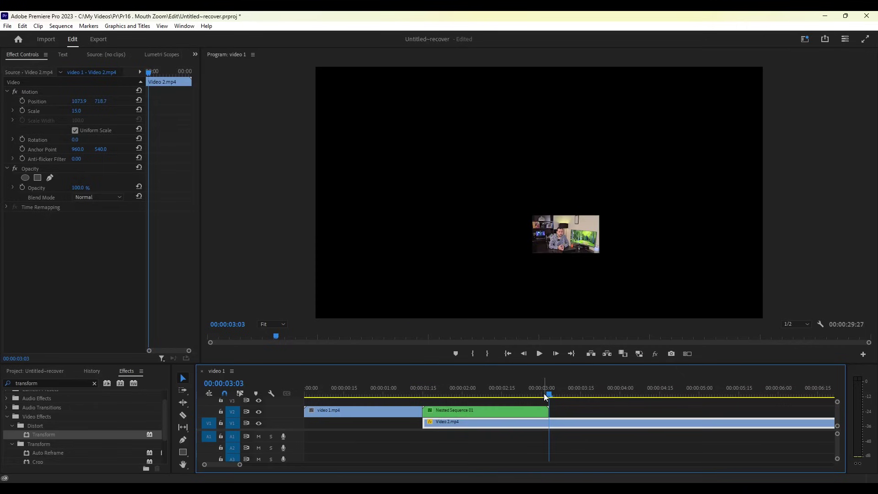
key("ctrl+shift+z")
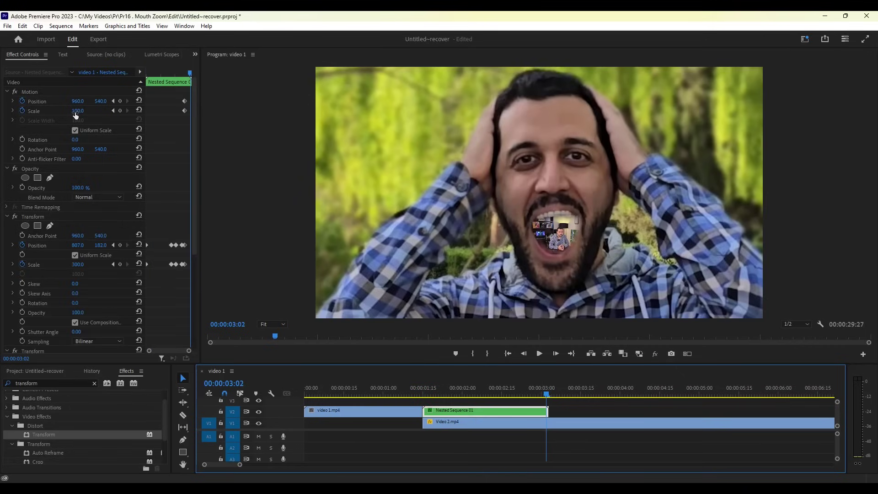
left_click_drag(76, 113, 3, 101)
left_click_drag(101, 101, 5, 101)
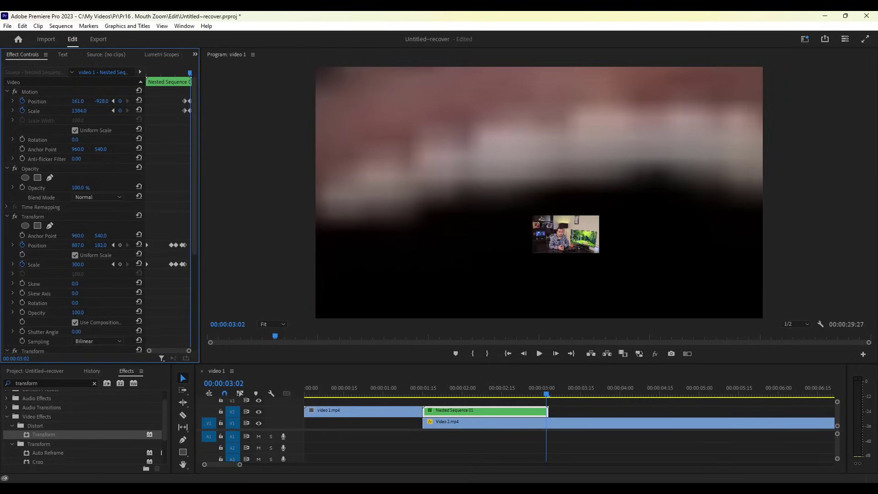
left_click_drag(102, 101, 93, 143)
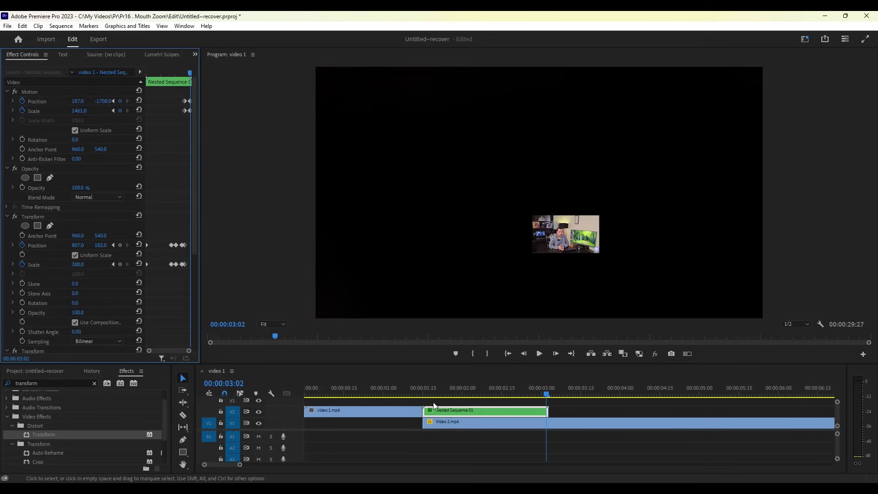
Play the zoom animation from the start of the nested sequence at 00:00:01:15 to check it.
key("Up")
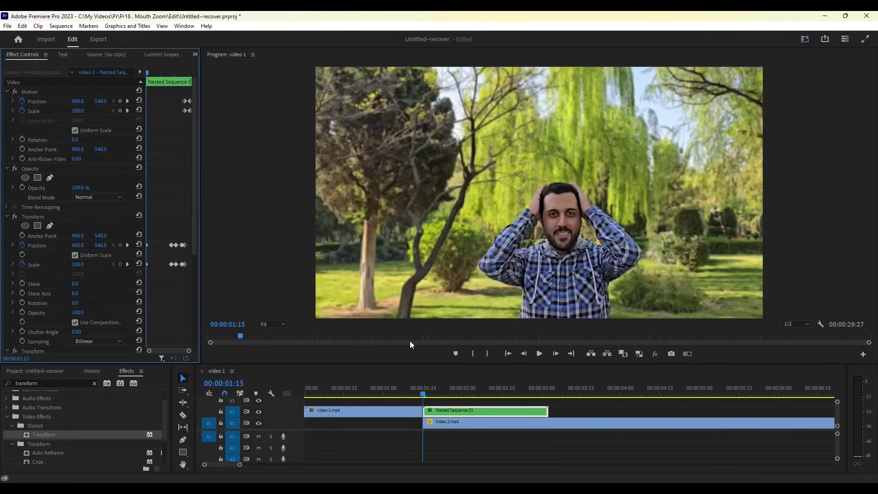
left_click(541, 355)
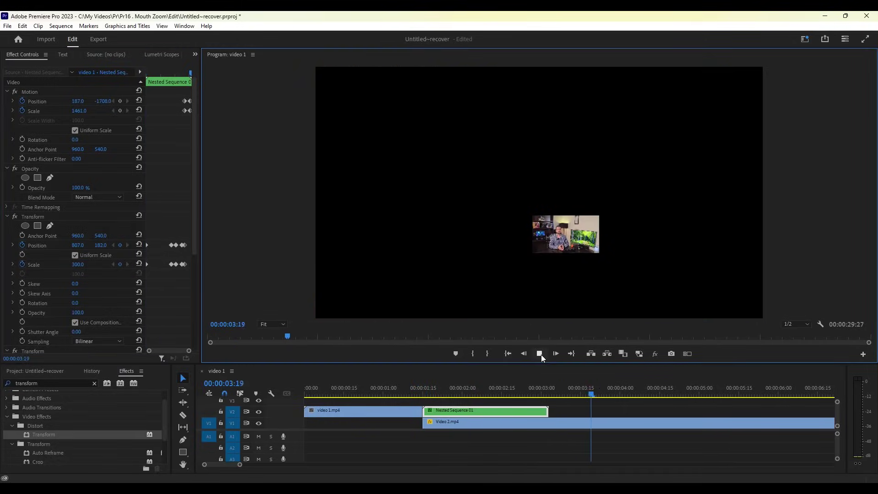
left_click(541, 355)
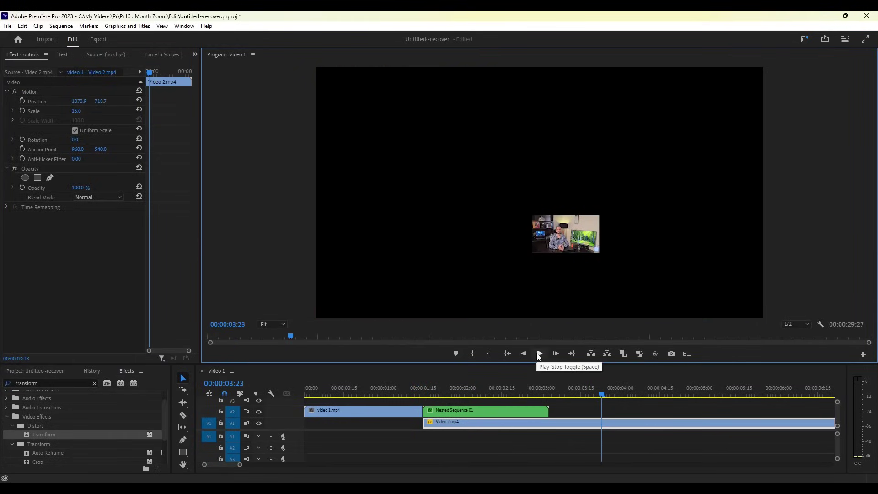
Add Motion Position and Scale keyframes to Video 2.mp4 at the nested sequence's start, 00:00:01:15.
key("Up")
key("Up")
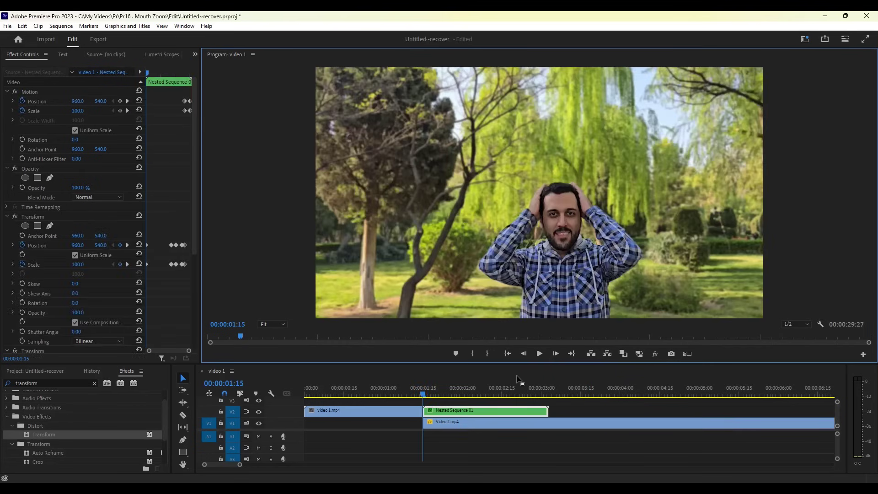
left_click(454, 421)
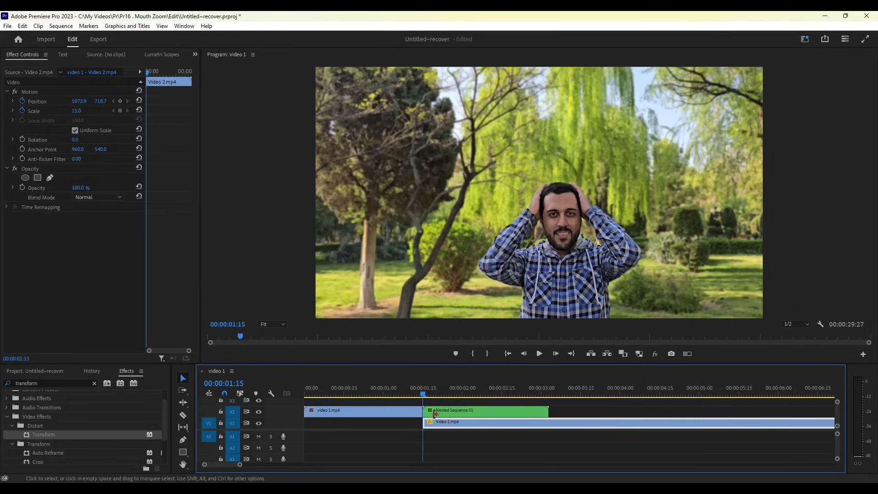
Add Motion Position and Scale keyframes to Video 2.mp4 at the nested sequence's next Transform Scale keyframe, 00:00:02:12.
left_click(457, 413)
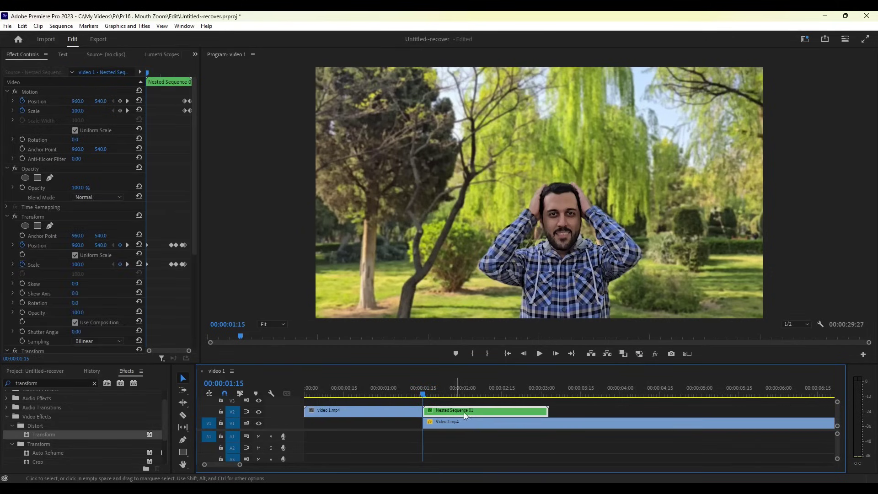
left_click(127, 264)
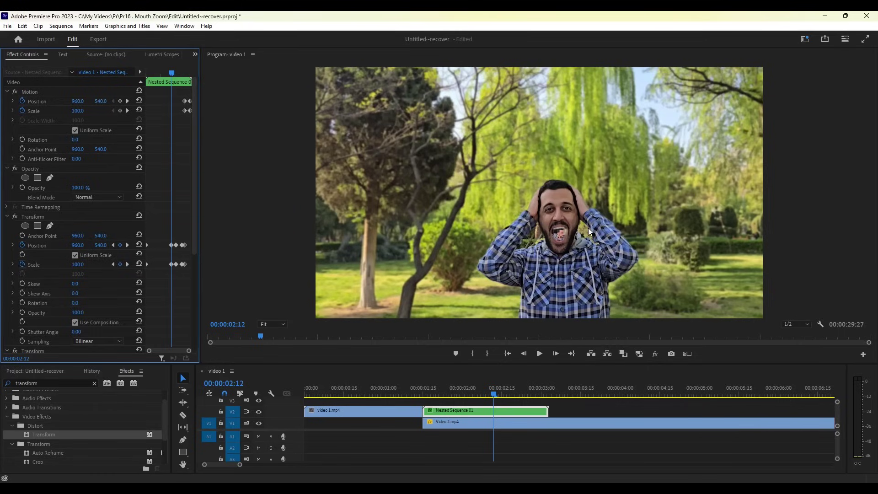
left_click(471, 424)
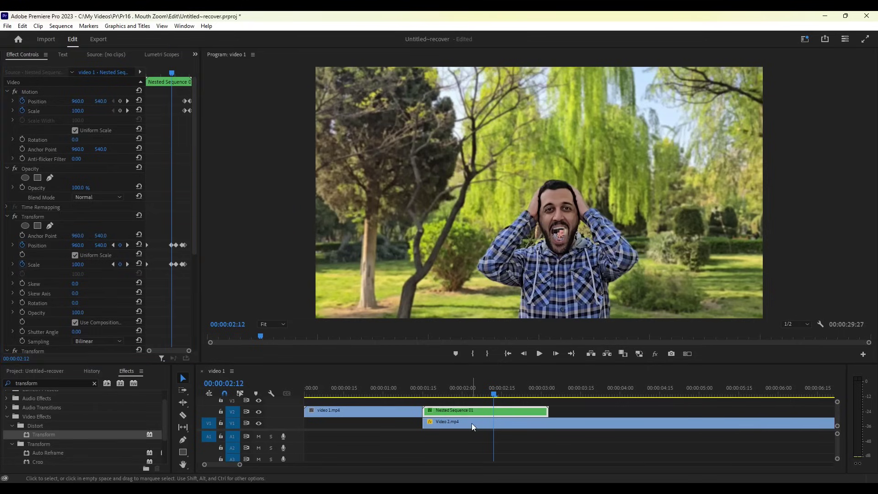
left_click(23, 100)
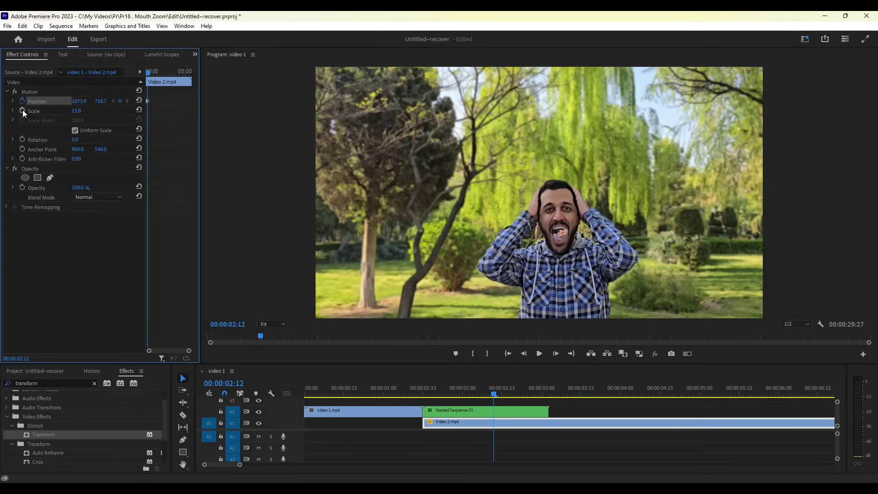
left_click(22, 110)
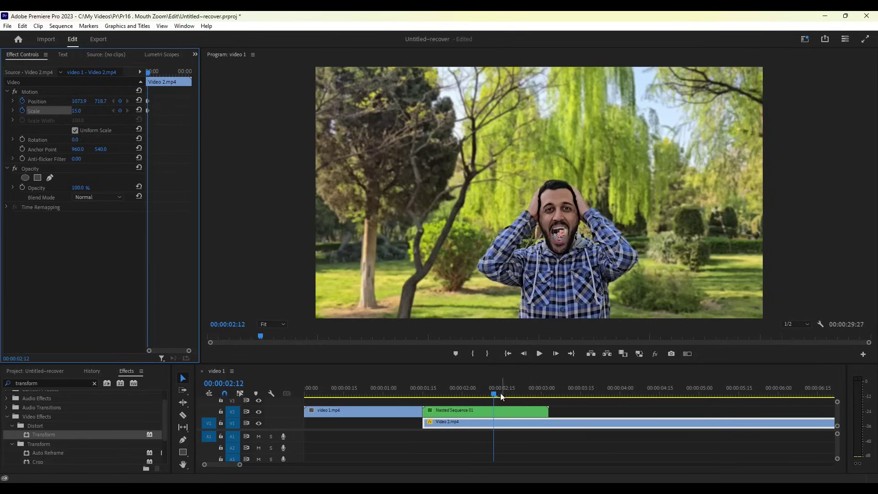
At 00:00:02:15, set Video 2.mp4's Motion Scale to 26.0 and Position to 1064.9, 736.7 to fit the mouth.
left_click_drag(493, 397, 501, 398)
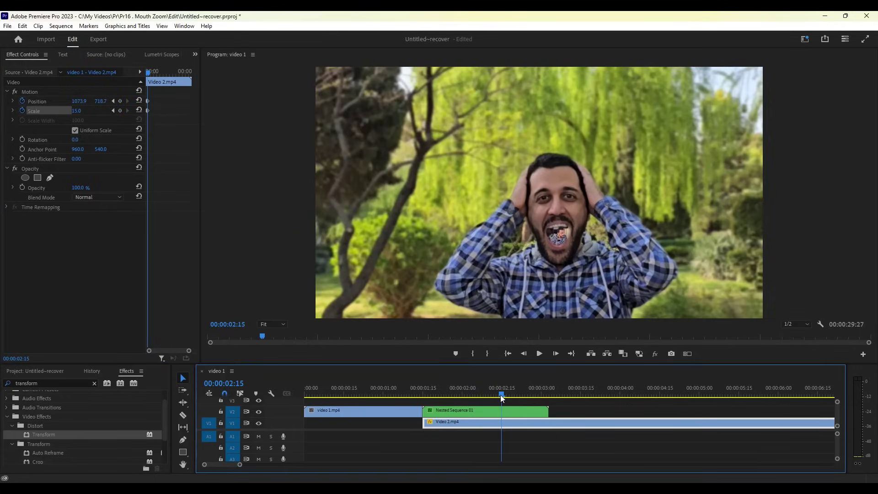
left_click(79, 113)
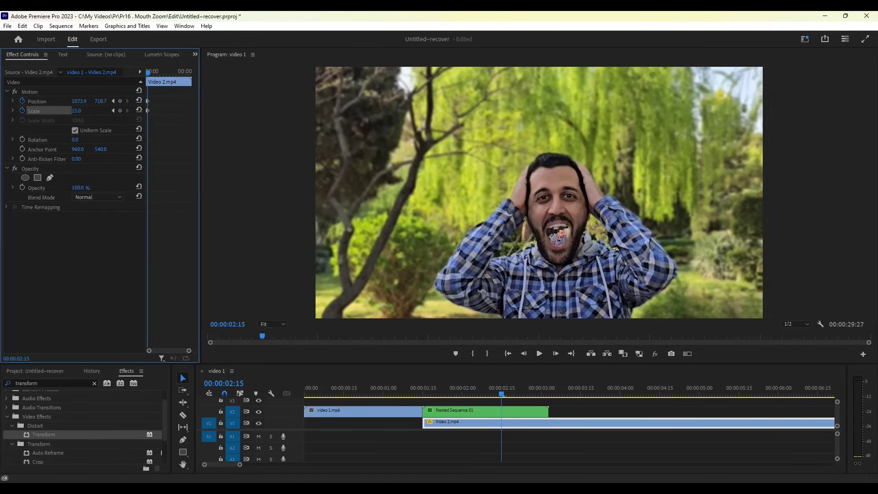
left_click_drag(75, 111, 124, 101)
At 00:00:02:20, set Video 2.mp4's Motion Scale to 33.0 and Position to 1079.9, 736.7.
left_click(512, 394)
left_click(515, 393)
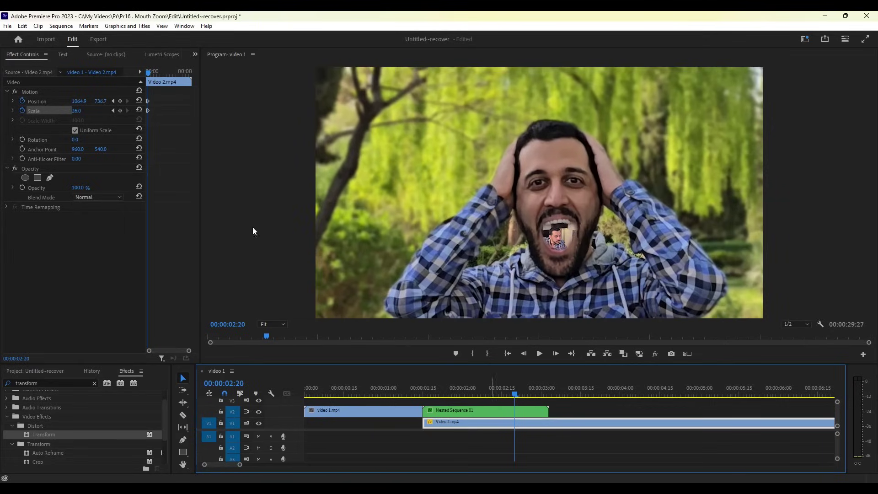
left_click_drag(77, 110, 100, 101)
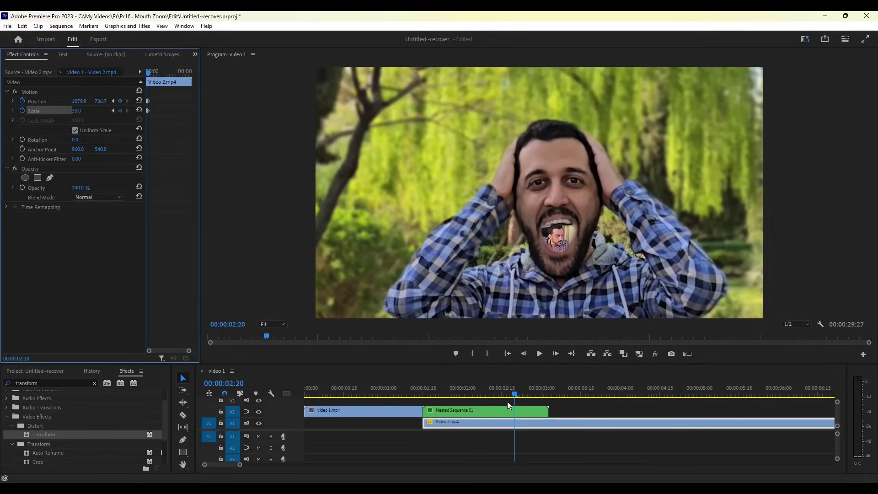
At 00:00:02:24, set Video 2.mp4's Motion Scale to 42.0 and Position to 1099.9, 741.7.
left_click(523, 391)
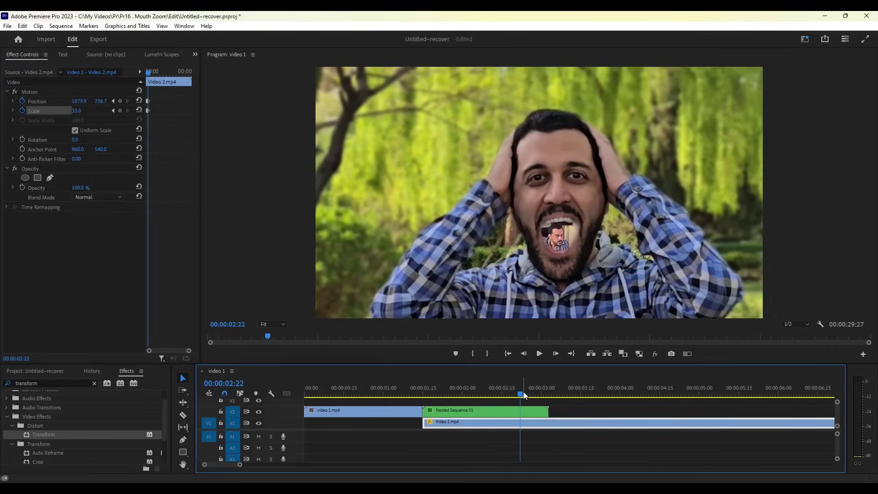
left_click(525, 391)
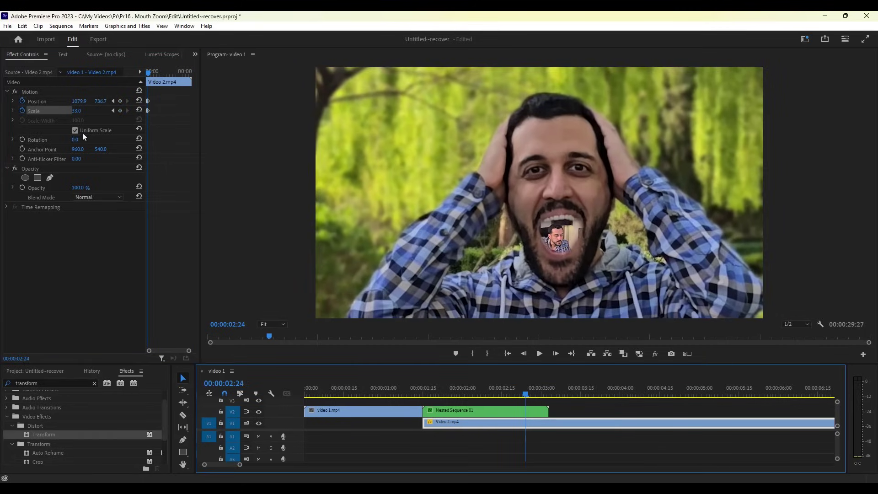
left_click_drag(76, 114, 97, 101)
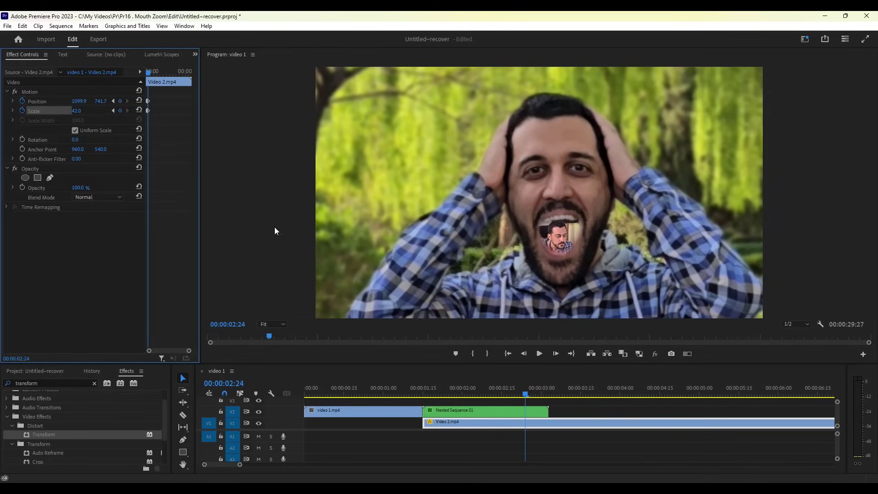
Set Video 2.mp4's Motion Scale and Position to 77.0 and 1122.9, 685.7 at 00:00:02:27, and to 95.0 and 1089.9, 607.7 at 00:00:02:29.
left_click(533, 394)
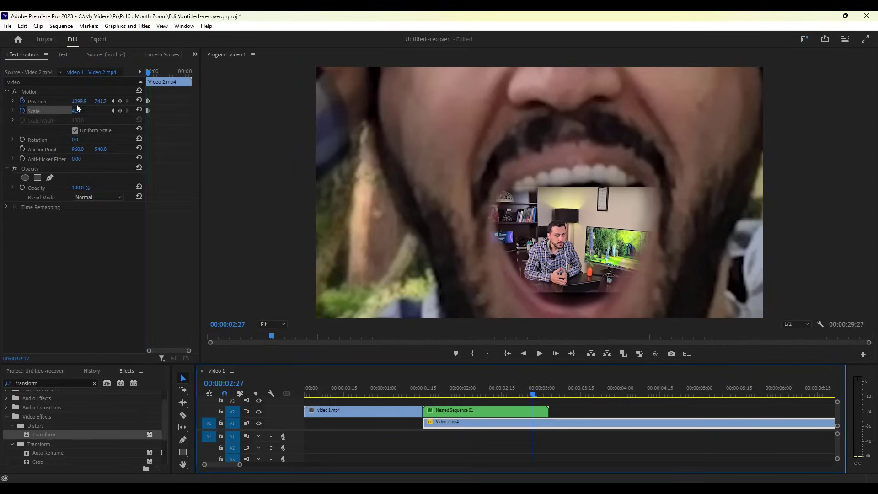
left_click_drag(72, 112, 89, 101)
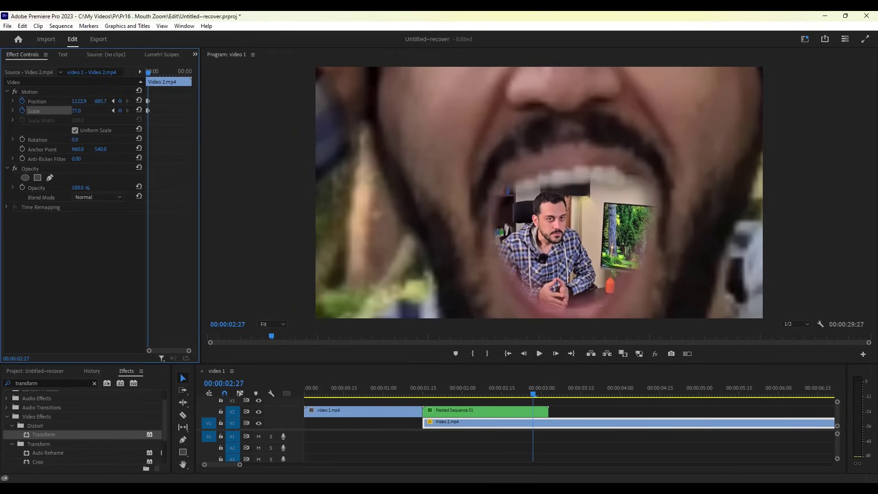
left_click(538, 394)
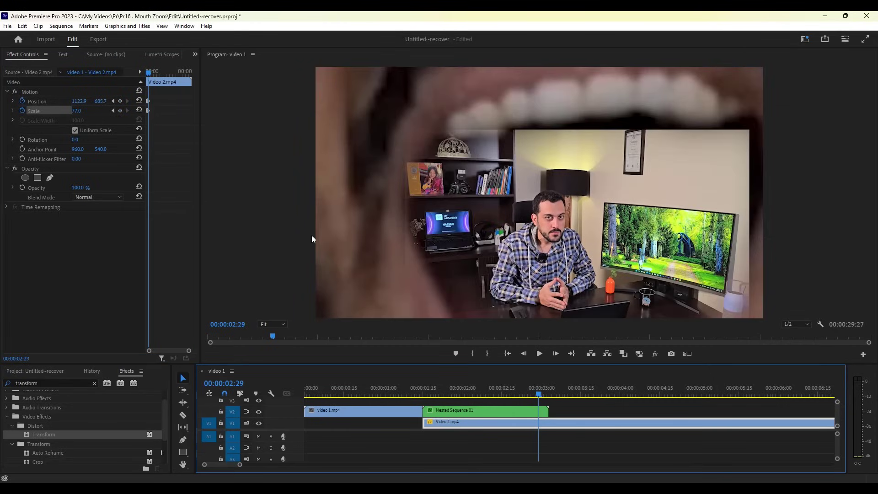
mouse_move(77, 111)
left_mouse_down()
mouse_move(70, 101)
mouse_move(94, 108)
mouse_move(60, 101)
mouse_move(92, 117)
mouse_move(80, 110)
left_mouse_up()
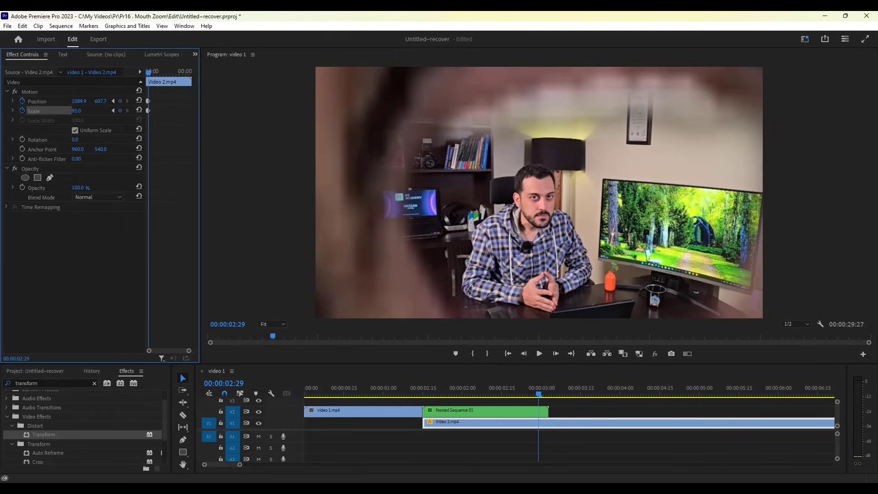
At 00:00:03:02, reset Video 2.mp4's Motion Scale to 100.0 and Position to 960.0, 540.0 so it fills the frame.
key("Right")
key("Right")
key("Right")
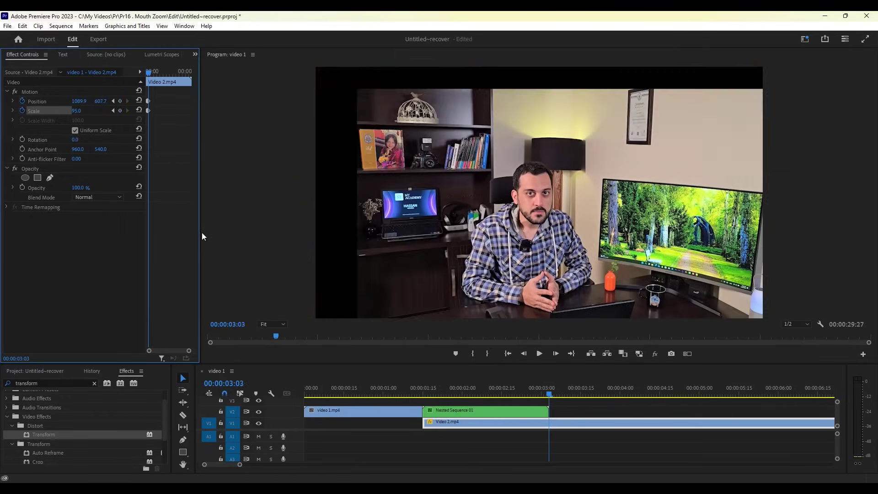
left_click(139, 110)
left_click(138, 101)
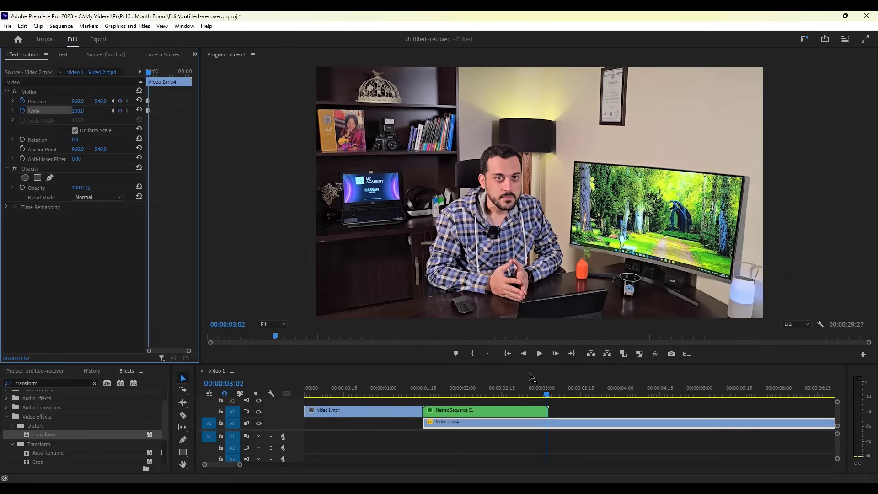
Play the mouth zoom from within the nested sequence and again from the start of the timeline to check the match.
left_click(444, 389)
key("space")
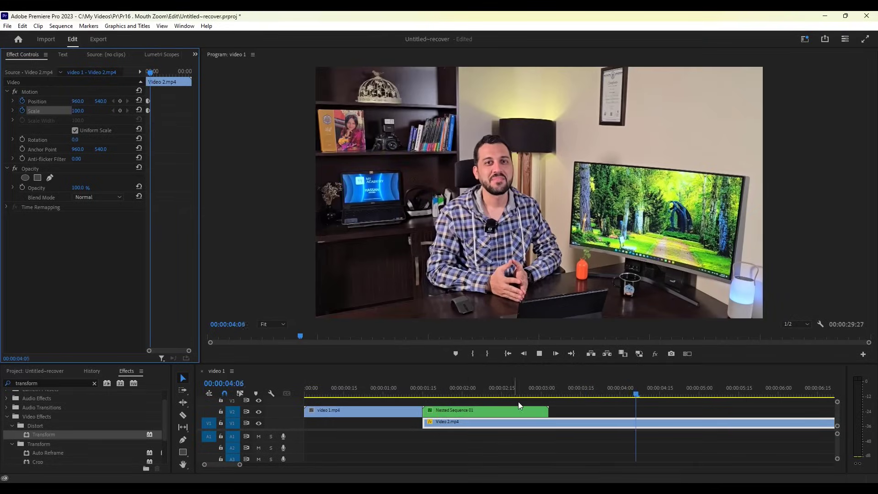
left_click_drag(503, 391, 558, 396)
key("space")
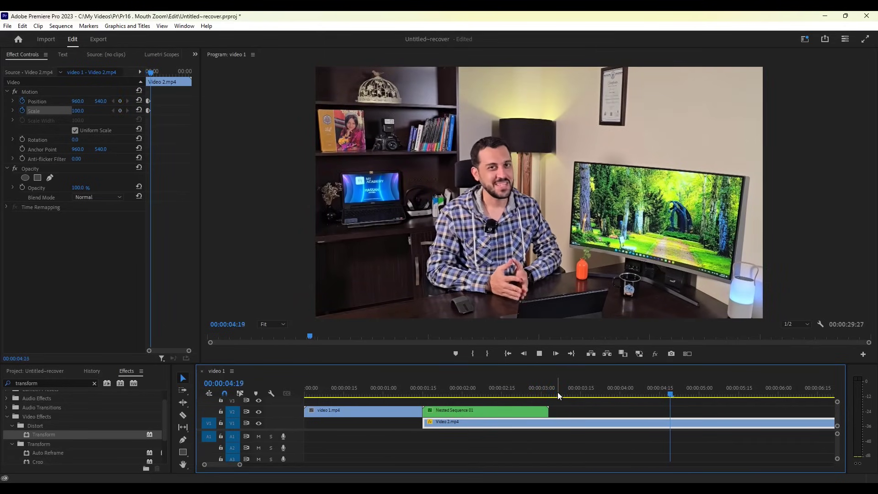
key("space")
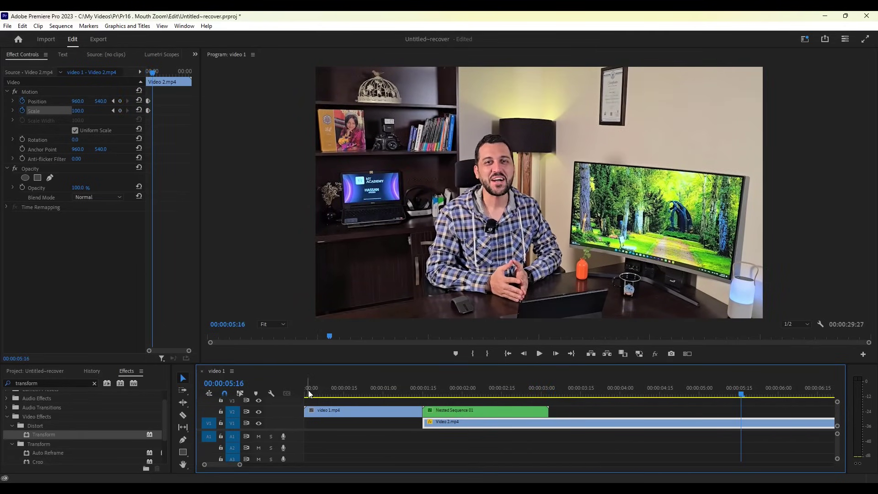
left_click_drag(307, 394, 294, 394)
key("space")
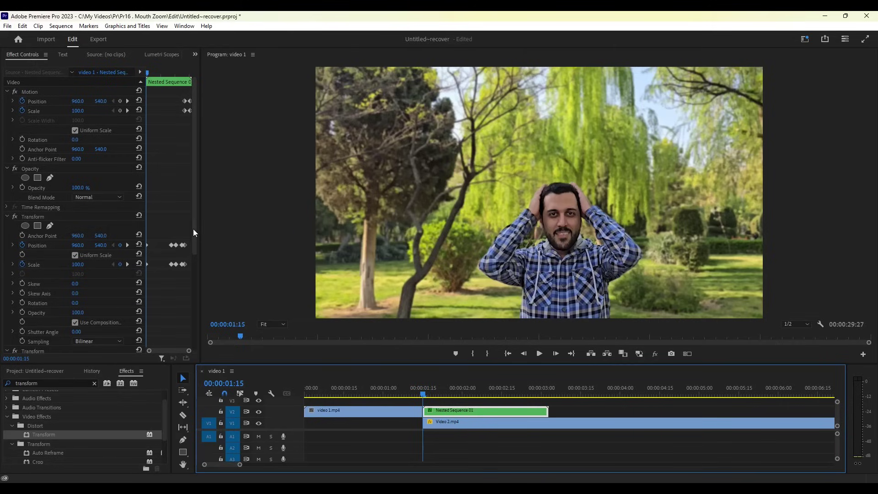
Turn off Use Composition's Shutter Angle in the nested sequence's first Transform effect and set Shutter Angle to 360.
left_click_drag(193, 230, 197, 287)
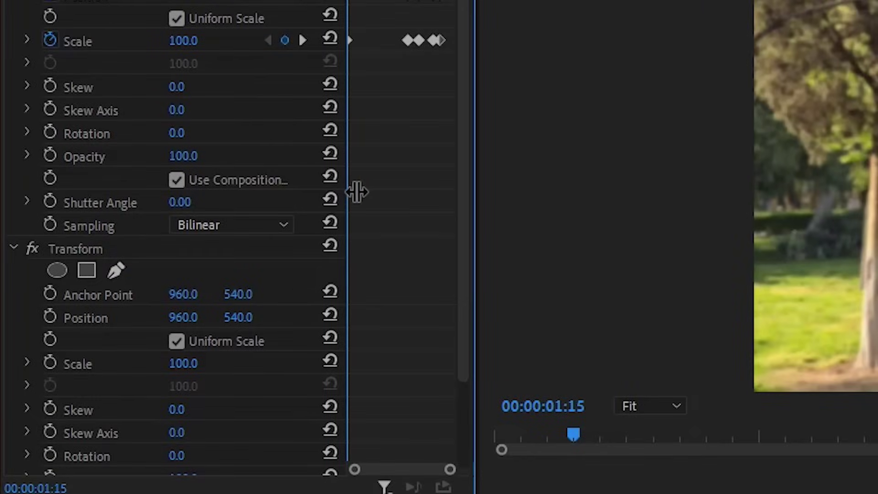
left_click_drag(357, 192, 389, 191)
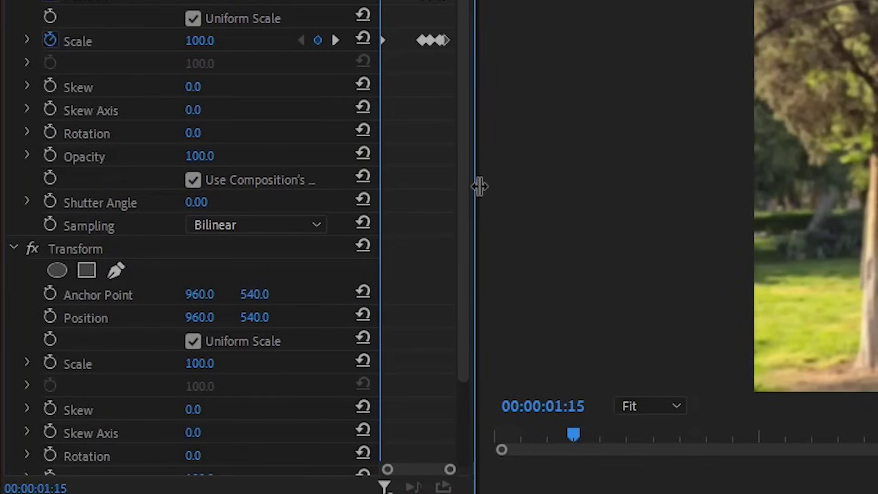
left_click_drag(479, 186, 652, 187)
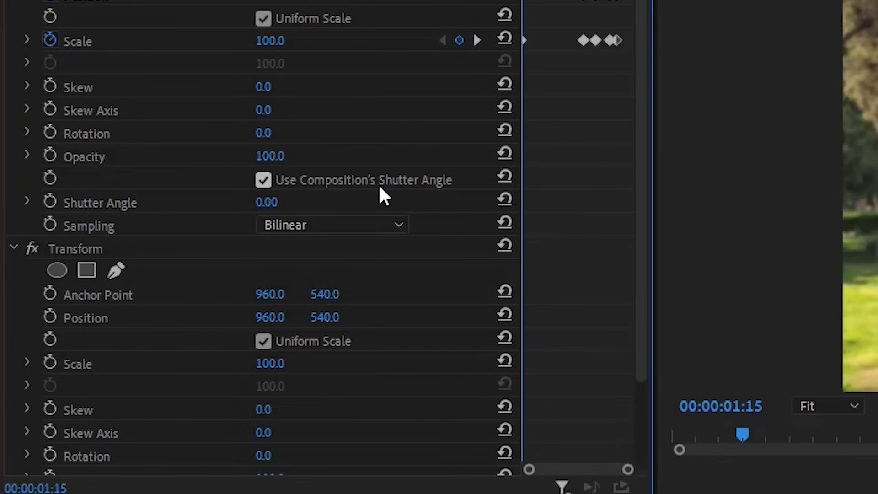
left_click(264, 203)
type("360")
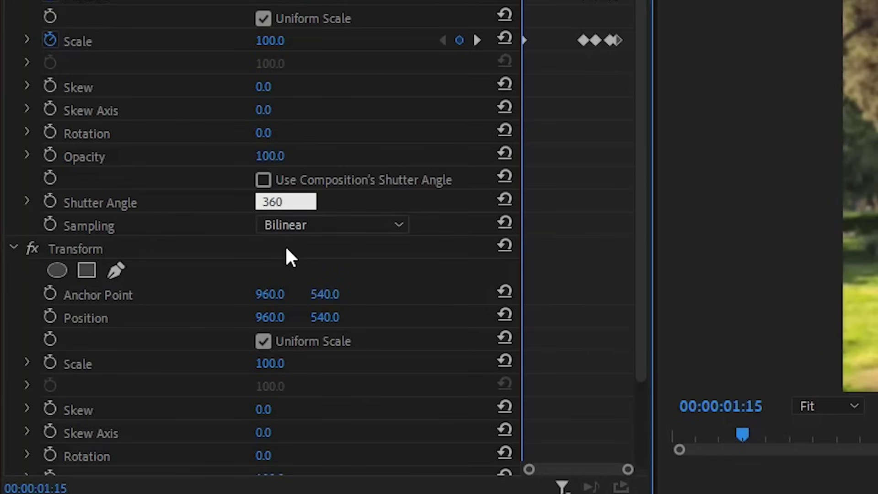
key("Return")
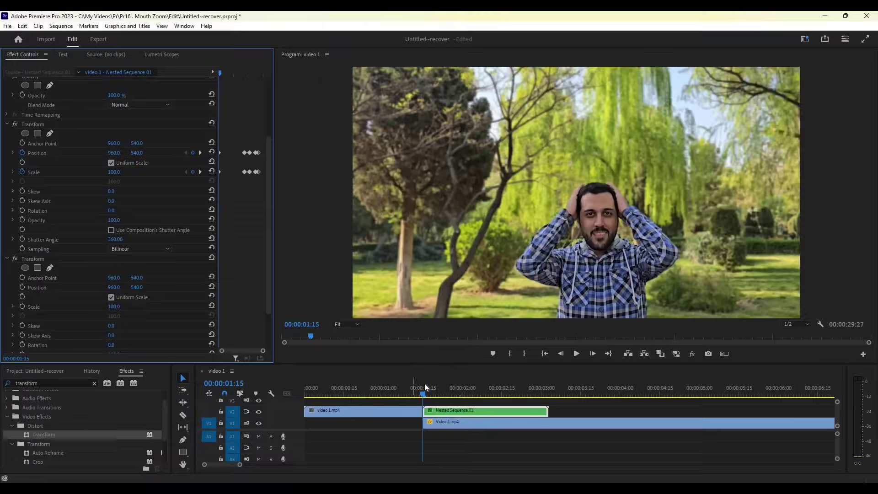
At 00:00:02:15, compare the motion blur by setting the first Transform's Shutter Angle to 0 and back to 360.
left_click(465, 392)
left_click_drag(465, 390, 501, 385)
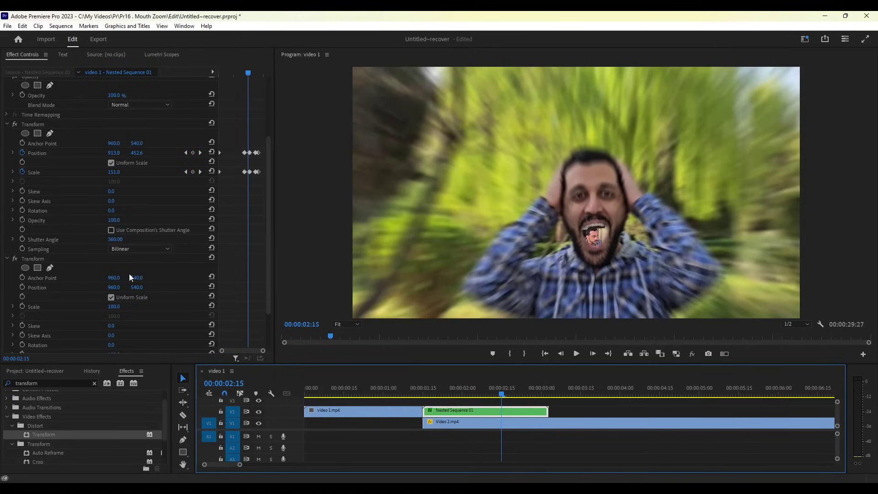
left_click(116, 239)
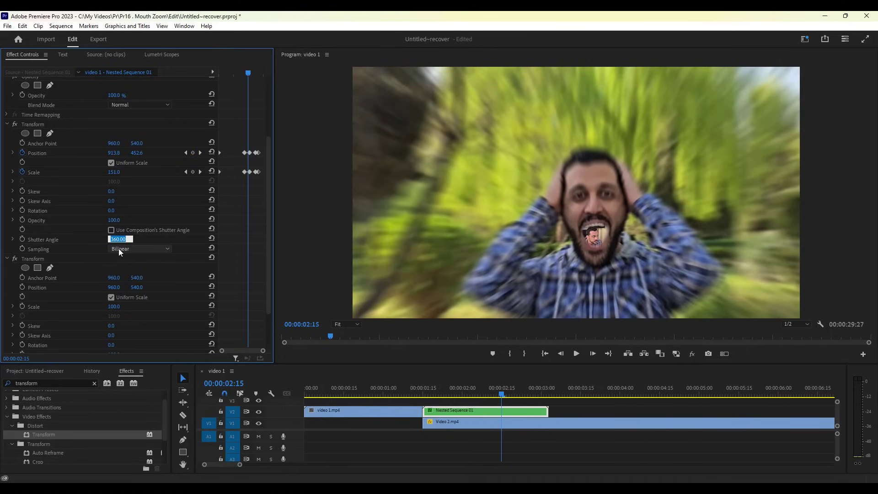
type("0")
key("Return")
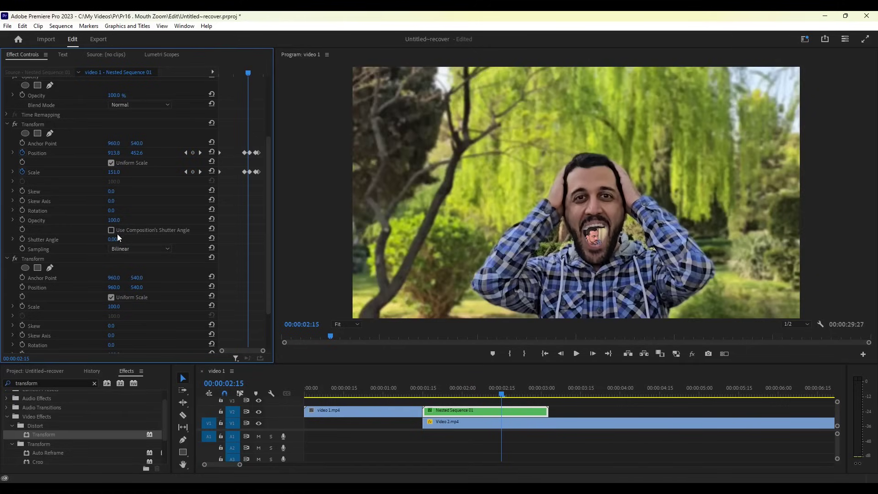
left_click(113, 239)
type("360")
key("Return")
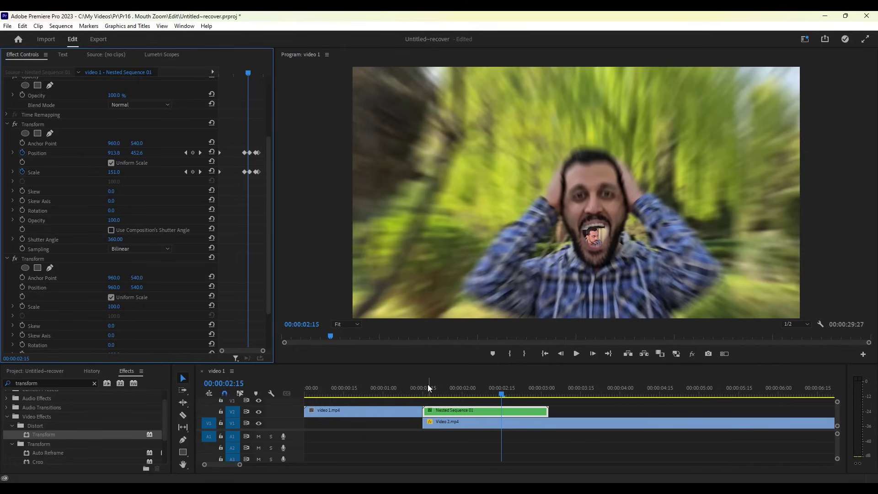
Play the whole transition from 00:00:00:00 with the program monitor maximized, and restore the workspace.
left_click_drag(314, 389, 301, 389)
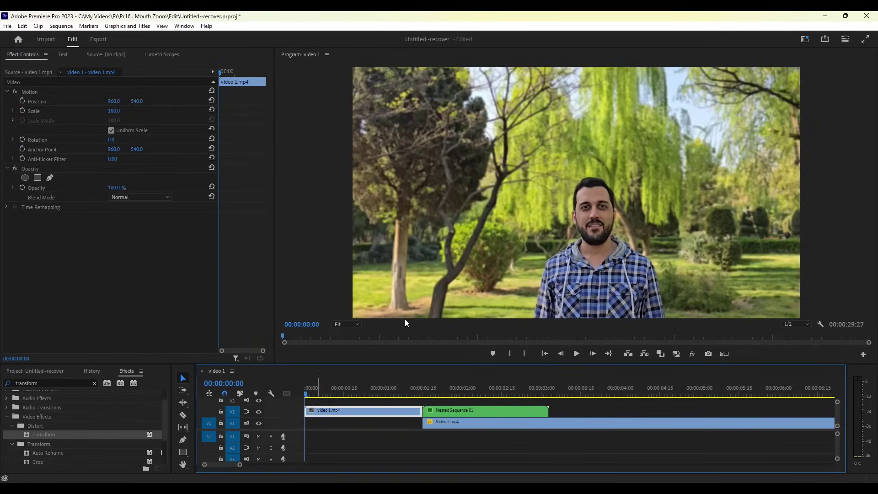
key("grave")
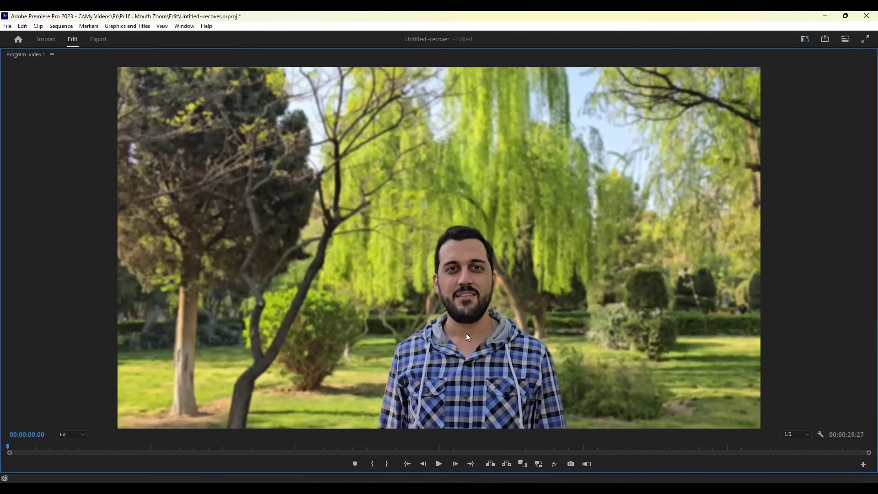
left_click(438, 463)
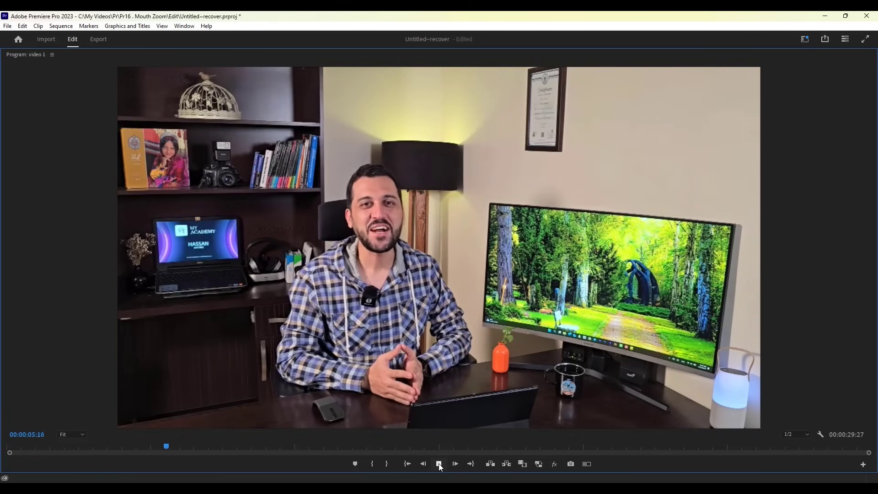
left_click(440, 465)
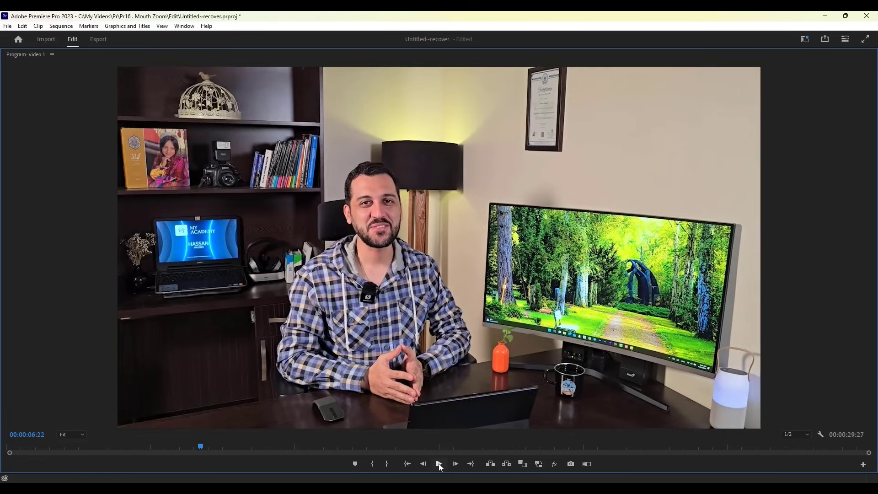
key("grave")
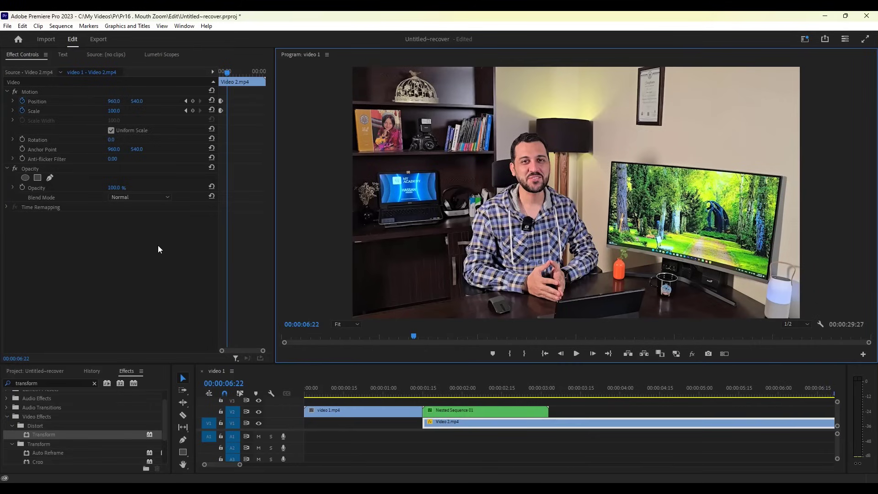
Step through the zoom from 00:00:02:04 to 00:00:02:15 to inspect the blurred nested sequence against Video 2.mp4.
left_click(473, 392)
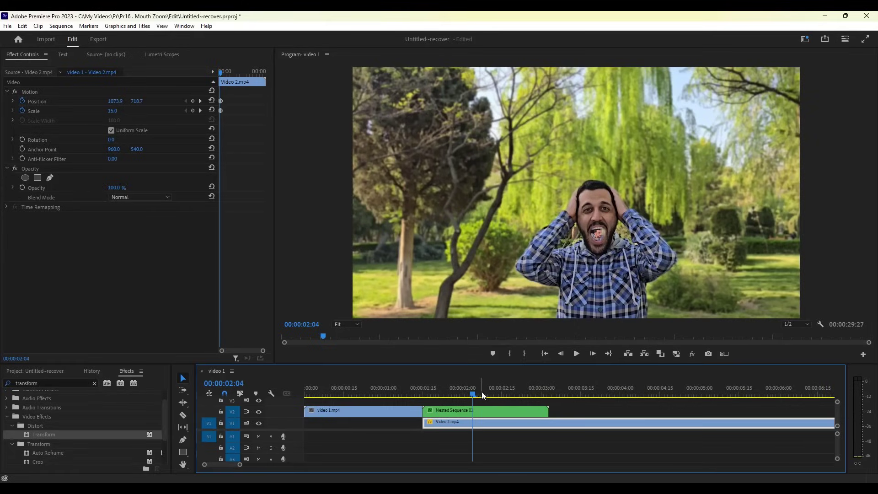
left_click(481, 391)
left_click(504, 393)
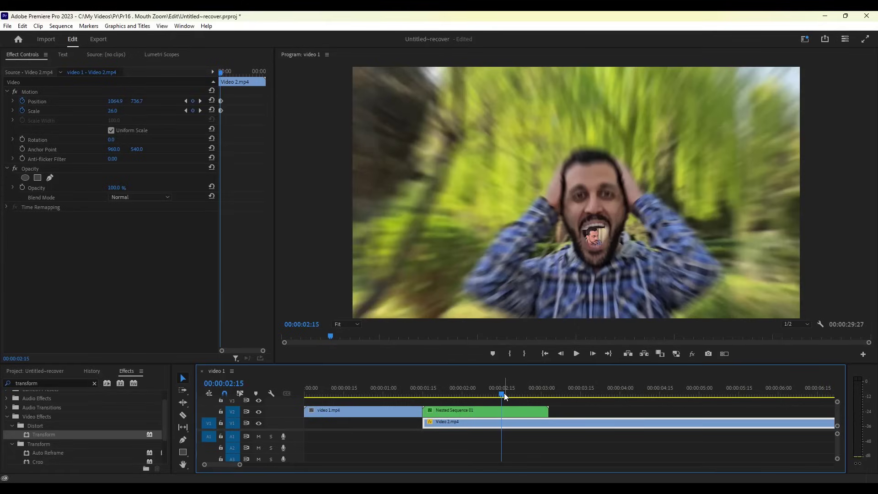